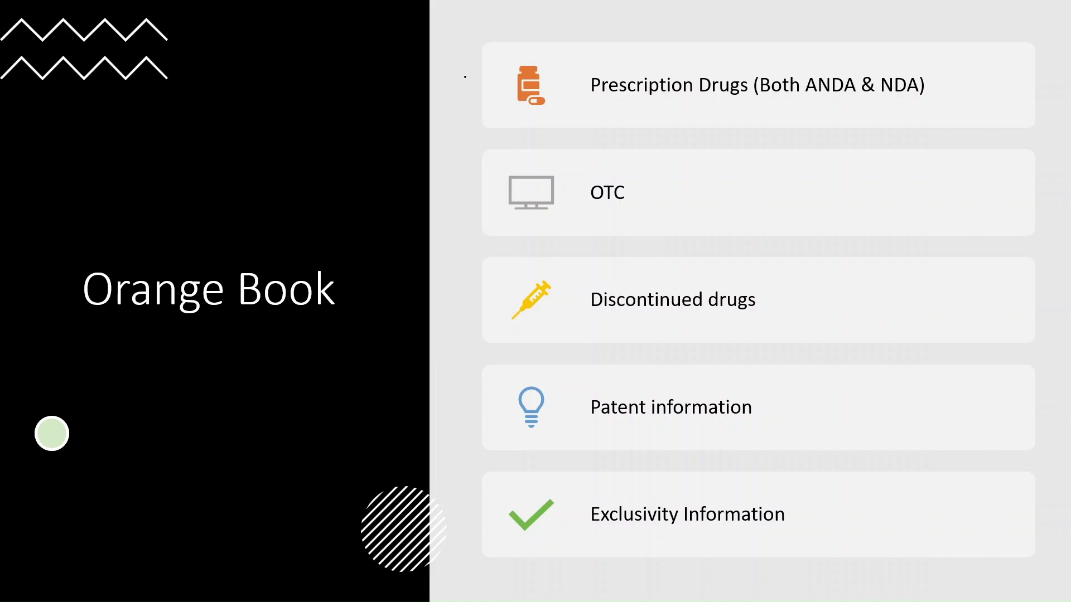
Ink-tick Prescription Drugs, OTC, Discontinued, Patent and Exclusivity items, and underline ANDA on the slide
drag(473, 90, 512, 60)
drag(818, 103, 912, 99)
drag(463, 179, 508, 172)
drag(460, 287, 488, 285)
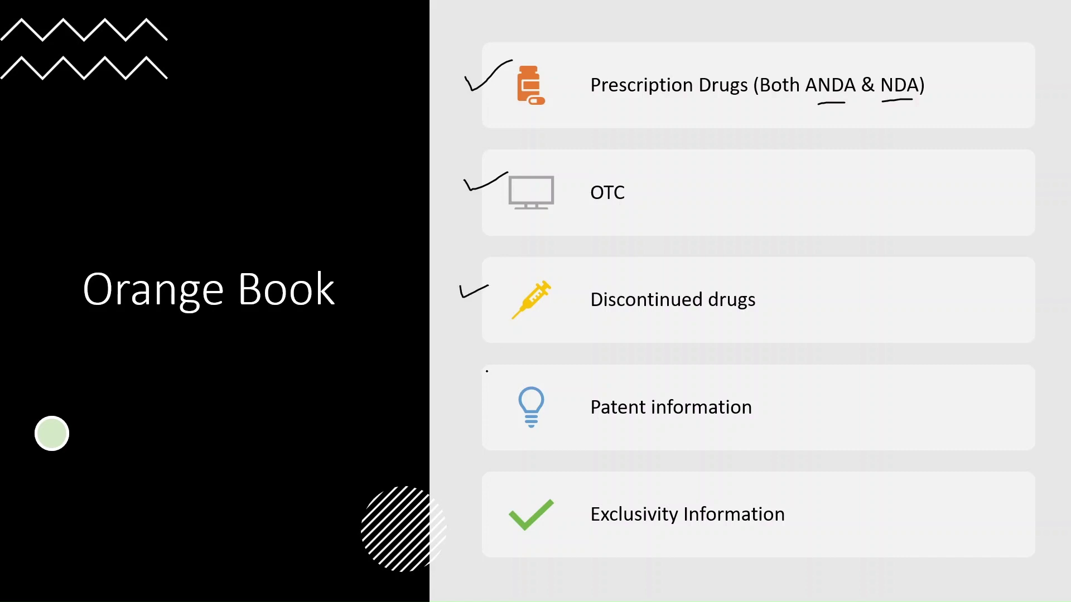
drag(471, 403, 520, 392)
drag(481, 512, 501, 495)
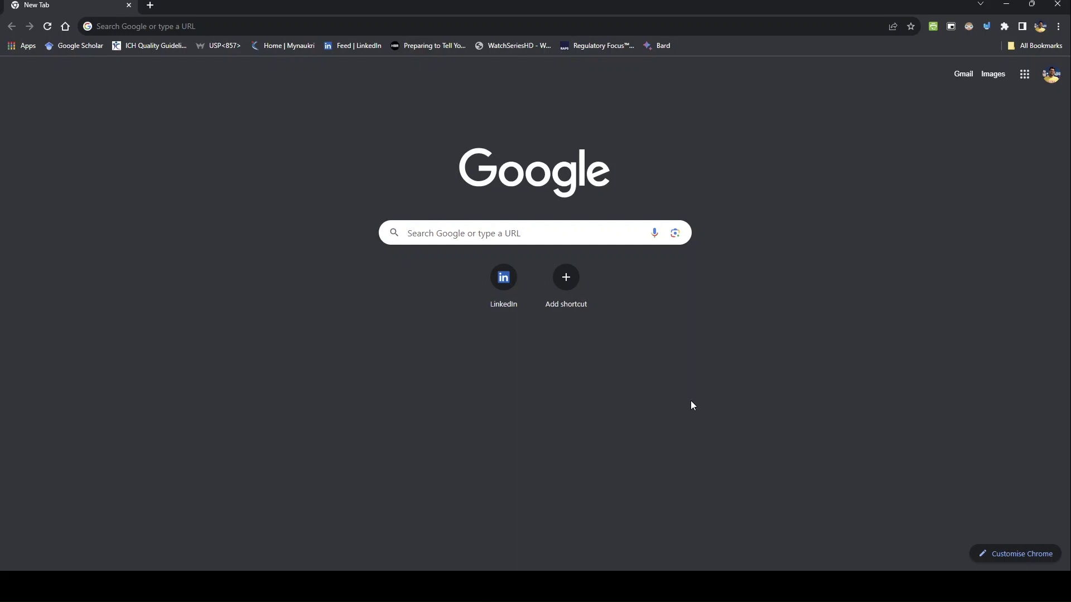
Search Google for 'orange book fda' and skim the results
click(495, 230)
text(o)
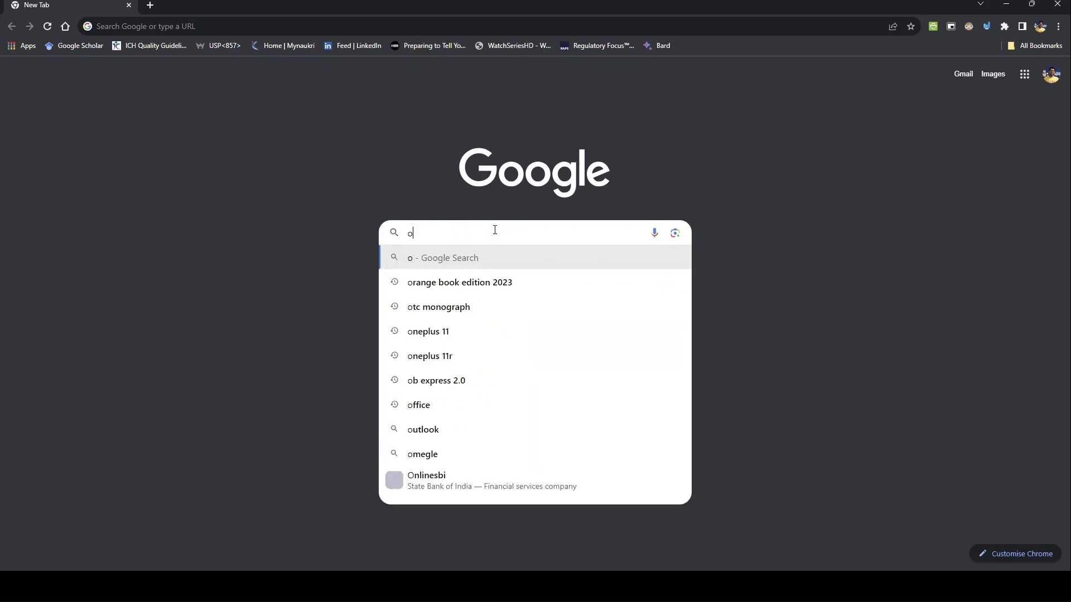
text(range book fda)
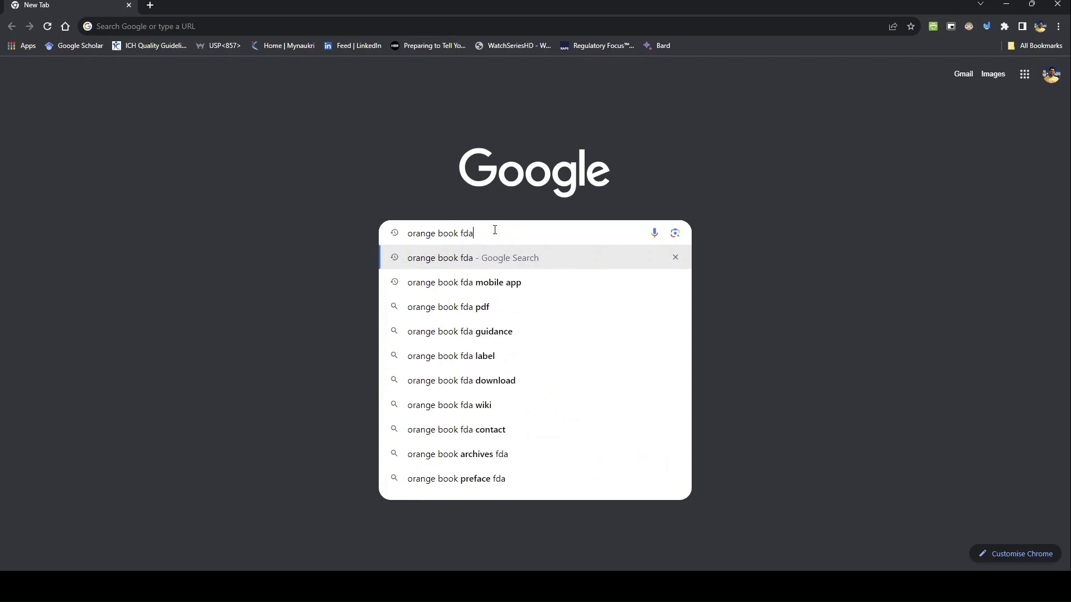
key(Return)
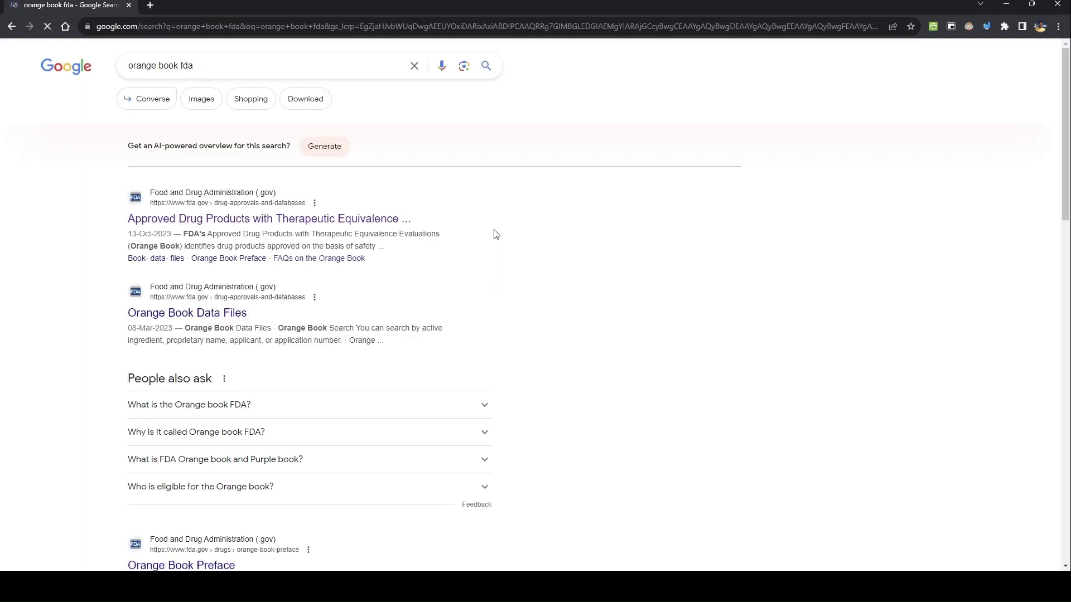
scroll(504, 246, down, 5)
scroll(507, 250, up, 5)
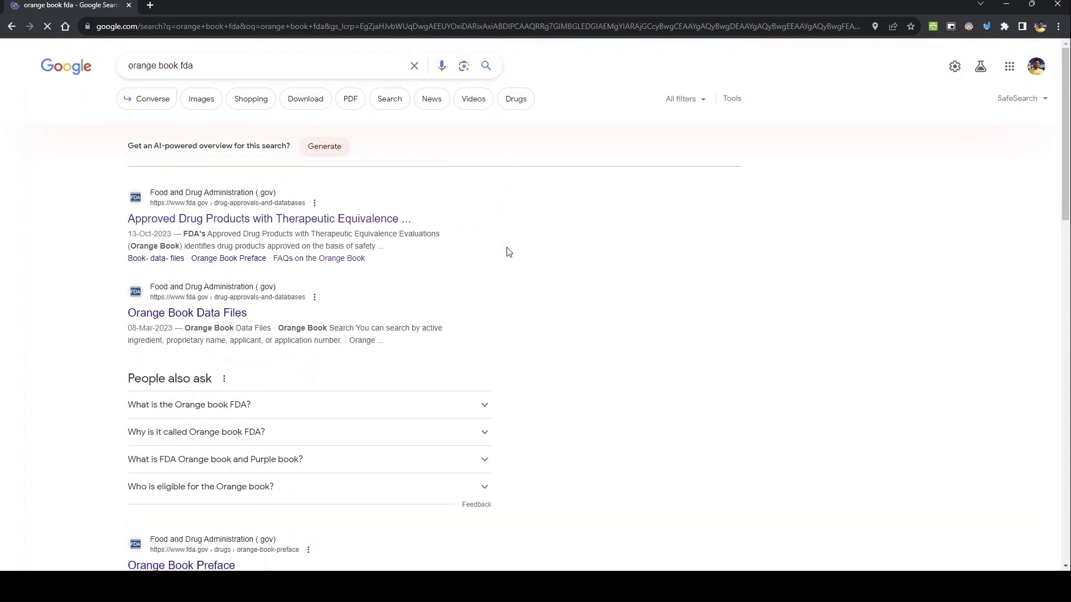
Open the FDA Orange Book page from the first result and highlight its title
click(335, 223)
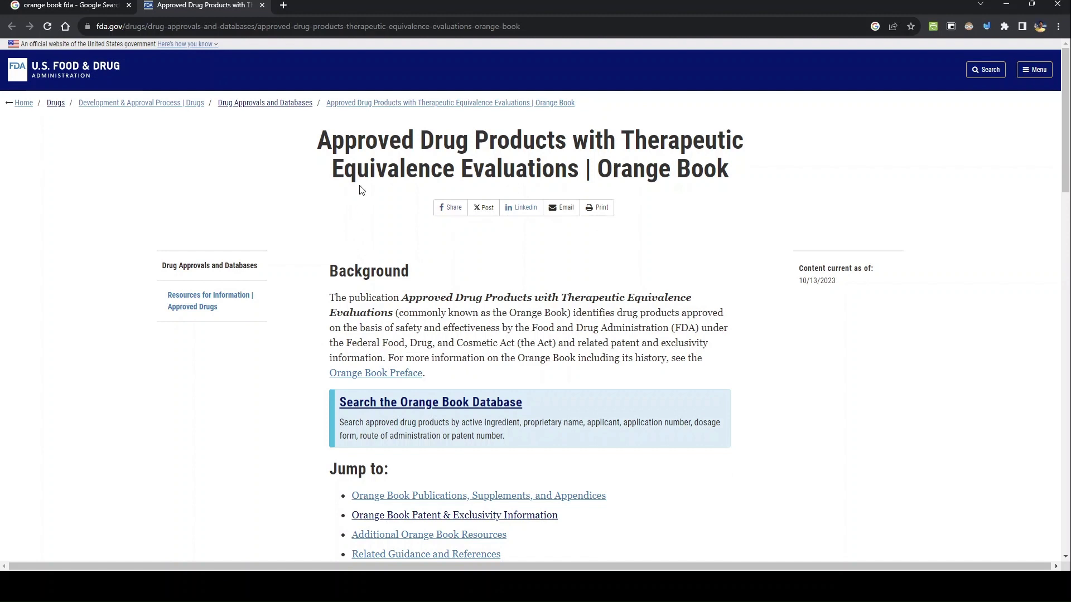
drag(319, 140, 746, 167)
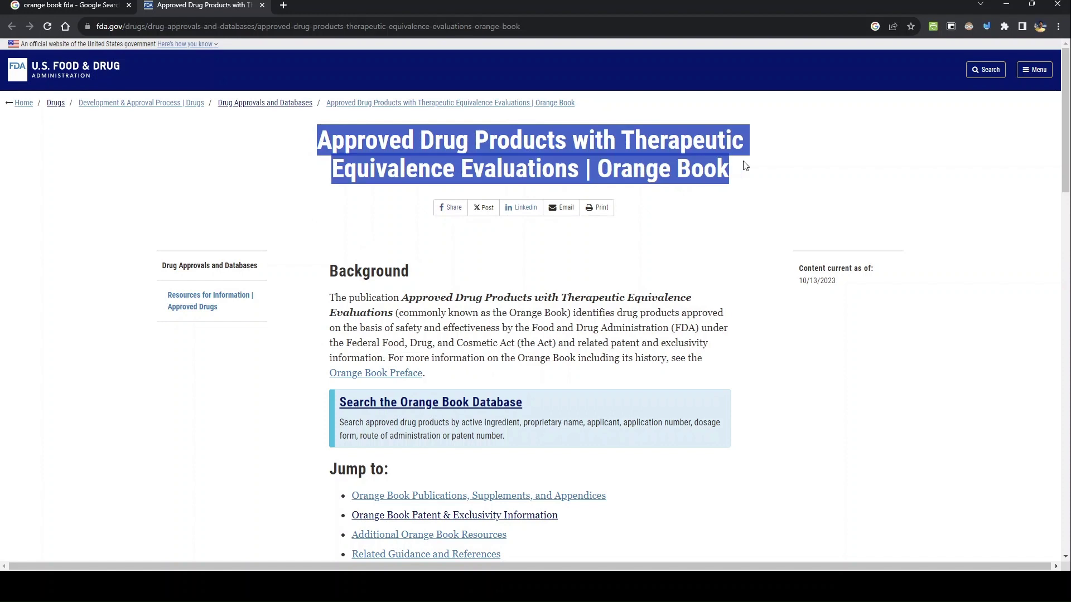
click(377, 310)
scroll(357, 309, down, 1)
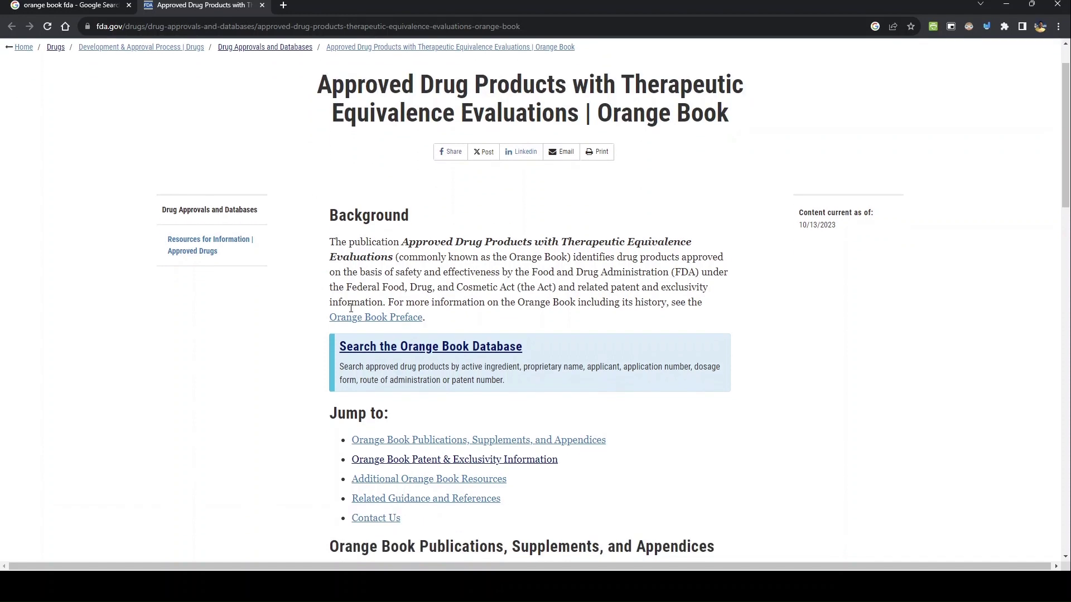
scroll(349, 306, up, 1)
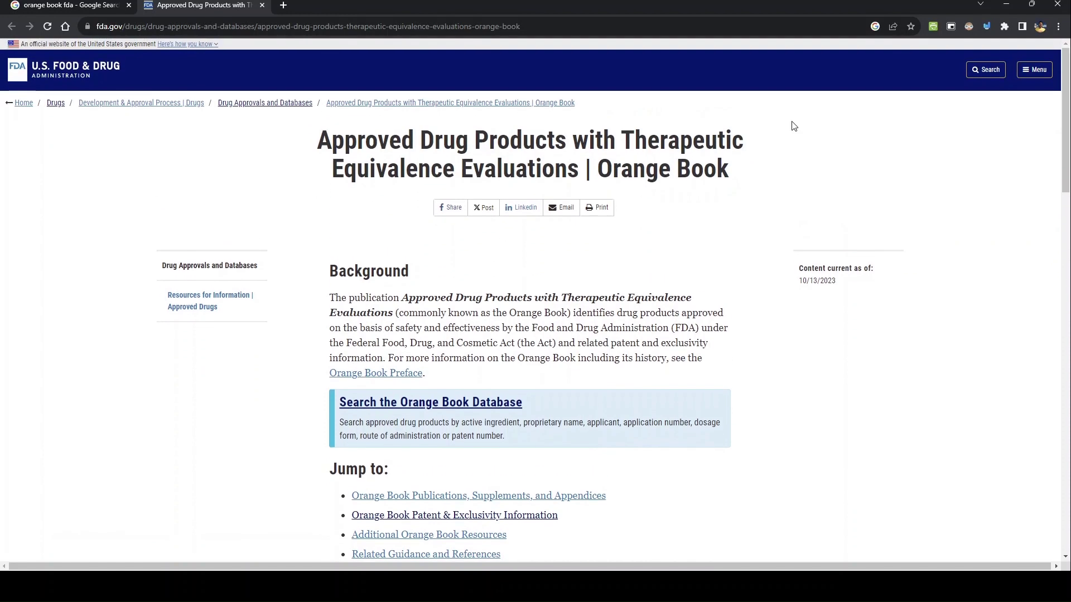
With the annotation pencil, tick the 'Search the Orange Book Database' box
click(988, 26)
click(774, 65)
scroll(620, 254, down, 3)
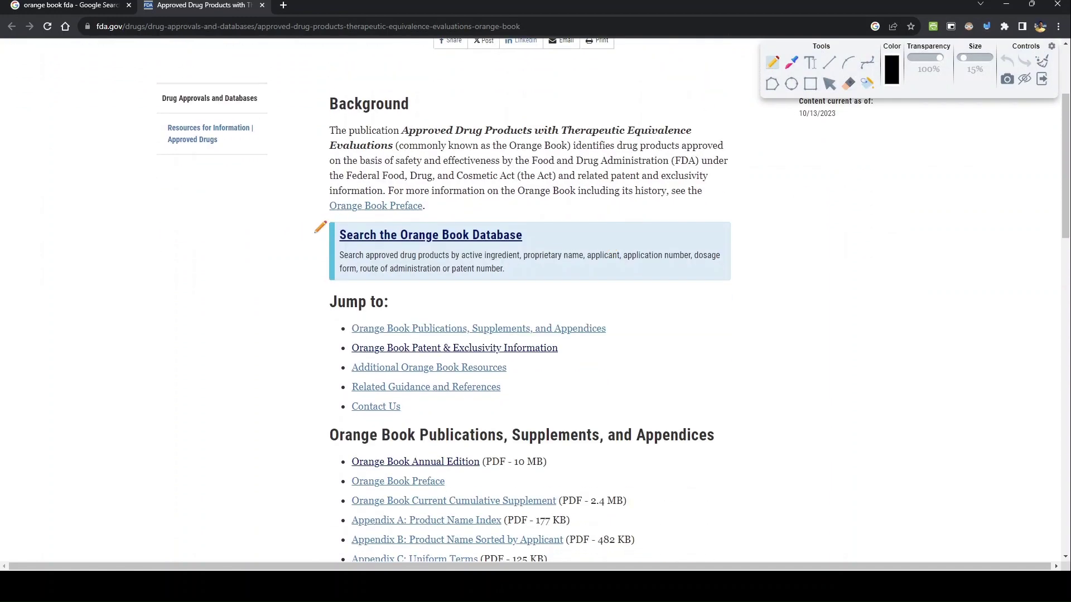
mouse_move(315, 233)
mouse_down()
mouse_move(329, 242)
mouse_move(357, 222)
mouse_up()
click(1024, 79)
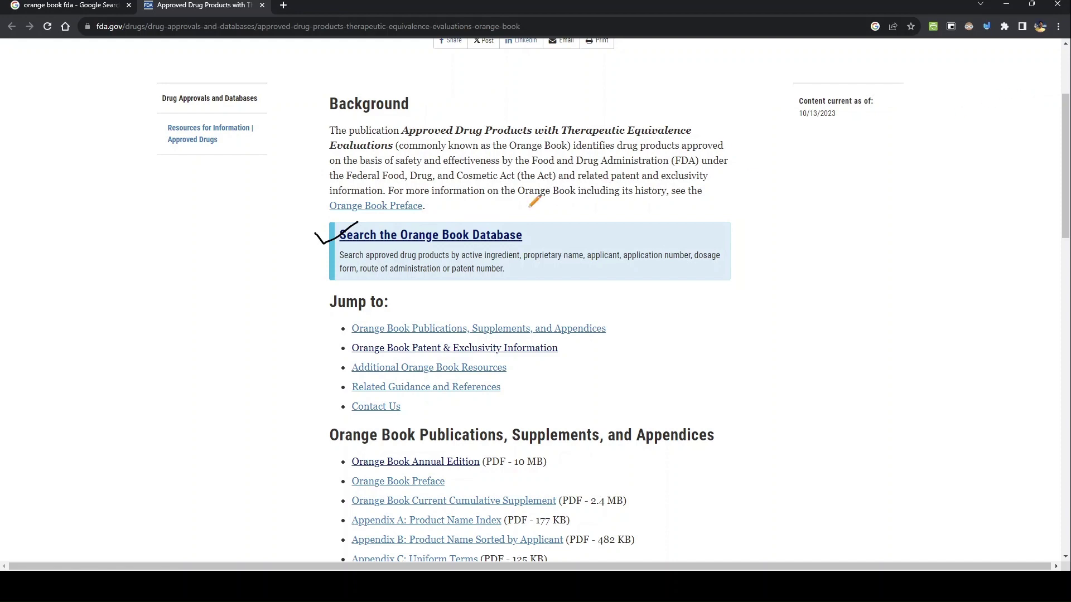
scroll(502, 234, down, 3)
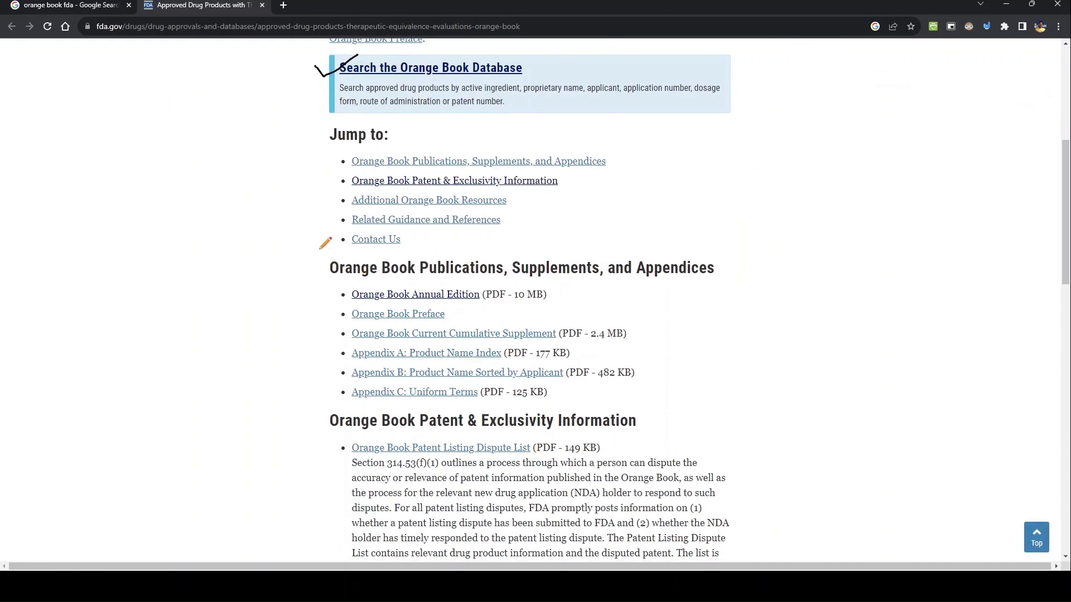
scroll(318, 251, down, 1)
Bracket the publications and appendices list, and tick Patent Use Codes and Orange Book Q&A
drag(313, 221, 326, 341)
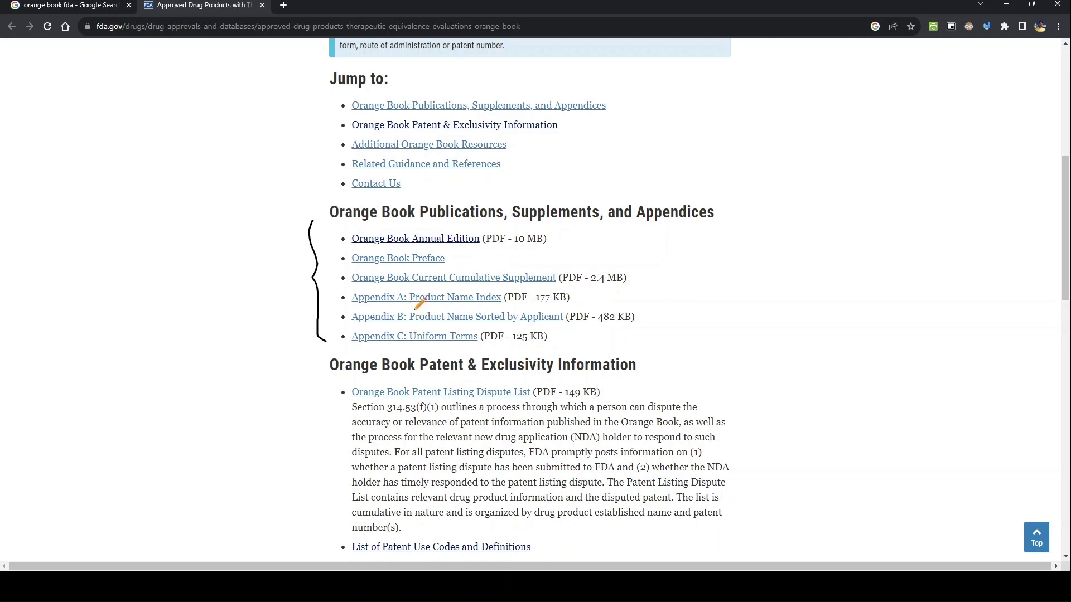
scroll(282, 323, down, 3)
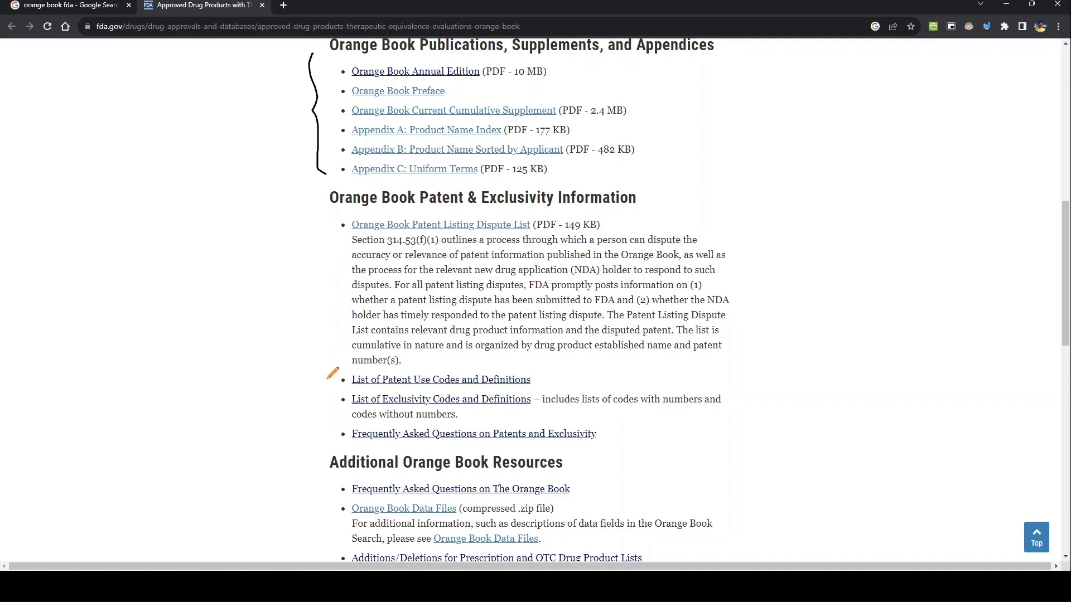
mouse_move(336, 383)
mouse_down()
mouse_move(361, 371)
mouse_move(357, 390)
mouse_up()
scroll(451, 419, down, 4)
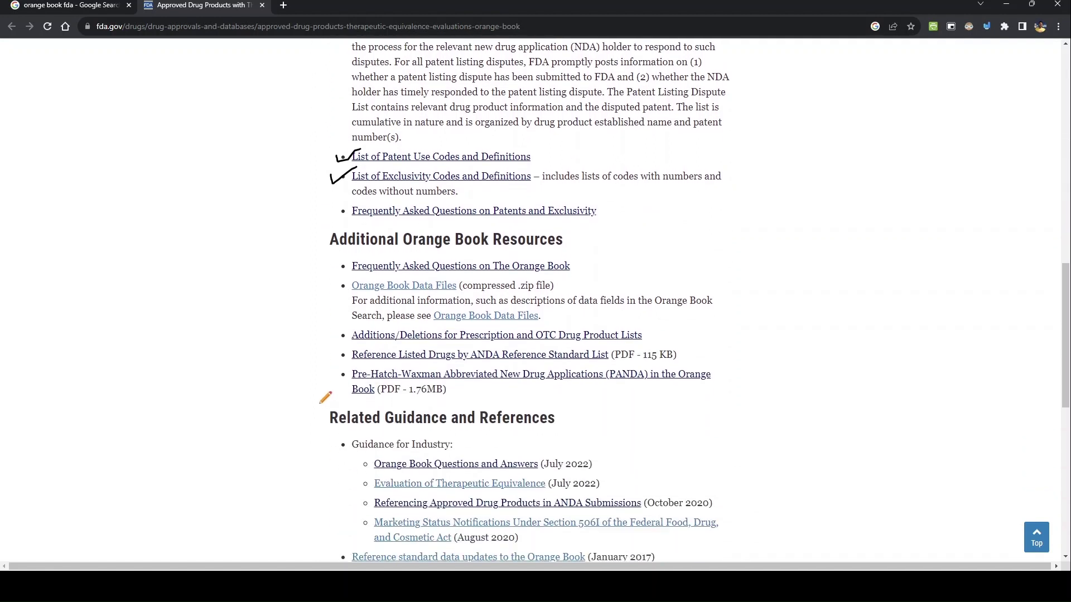
scroll(322, 377, down, 1)
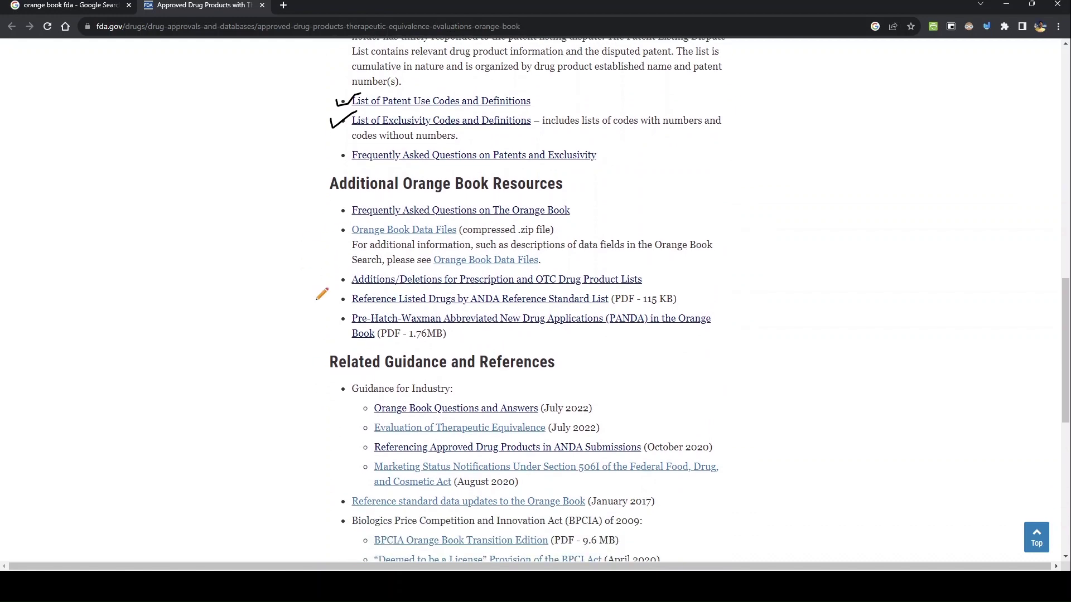
scroll(310, 285, down, 3)
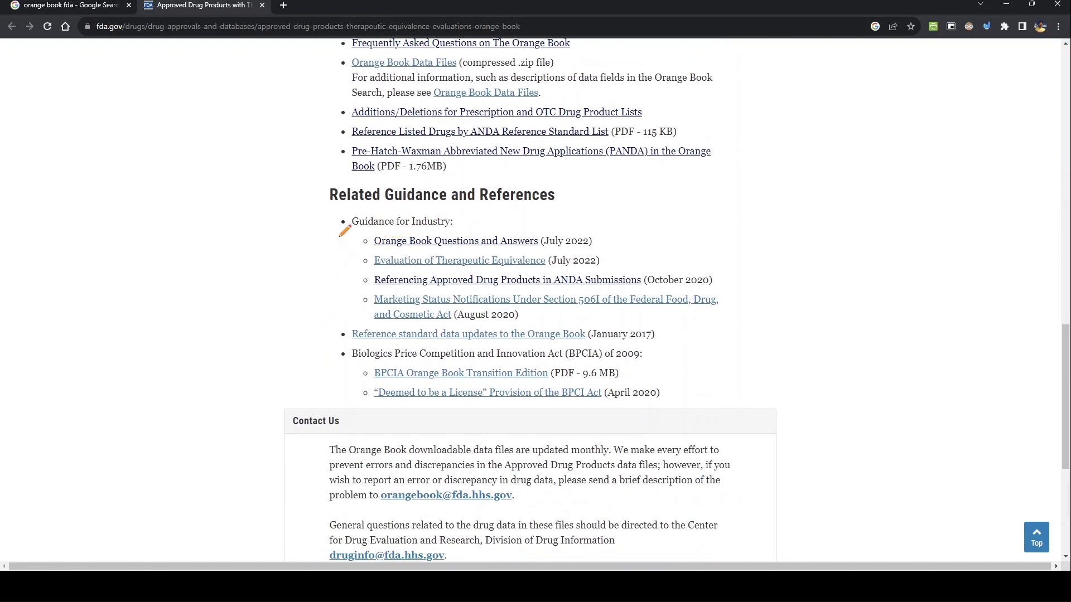
mouse_move(355, 238)
mouse_down()
mouse_move(363, 249)
mouse_move(390, 231)
mouse_move(361, 267)
mouse_move(380, 253)
mouse_up()
scroll(294, 321, down, 3)
scroll(282, 332, up, 15)
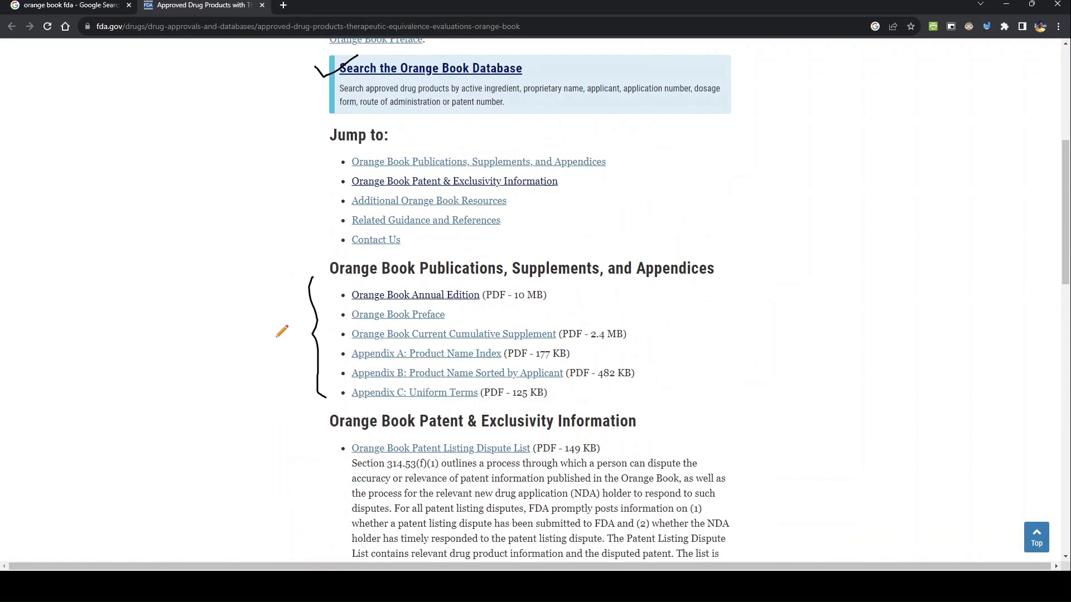
scroll(282, 333, up, 6)
scroll(279, 329, down, 2)
scroll(280, 329, up, 2)
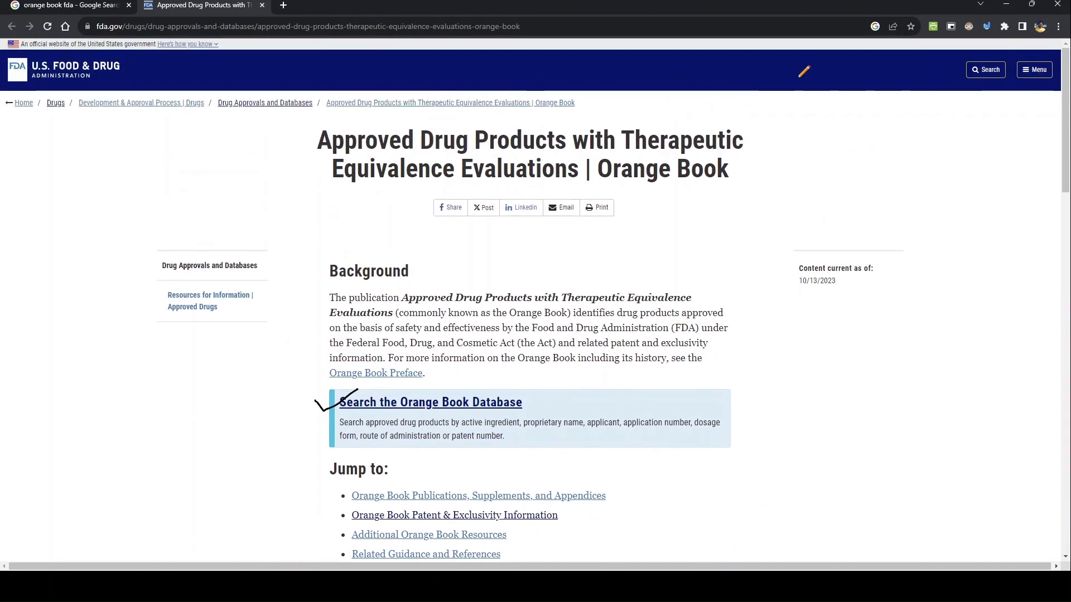
Exit the annotation tools, clearing all ink marks from the page
click(986, 26)
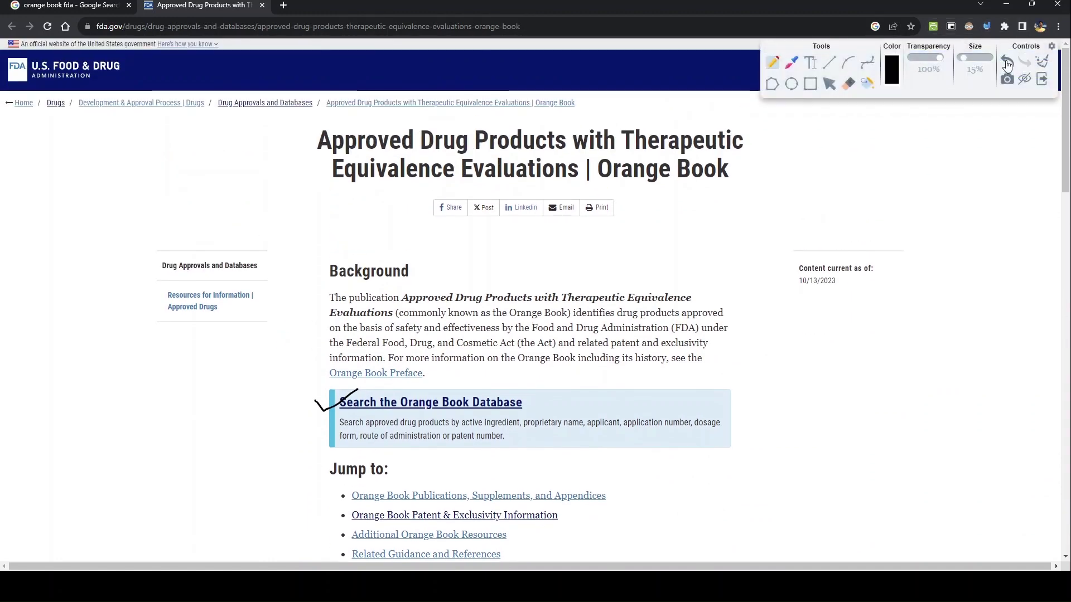
click(1041, 79)
scroll(450, 295, down, 2)
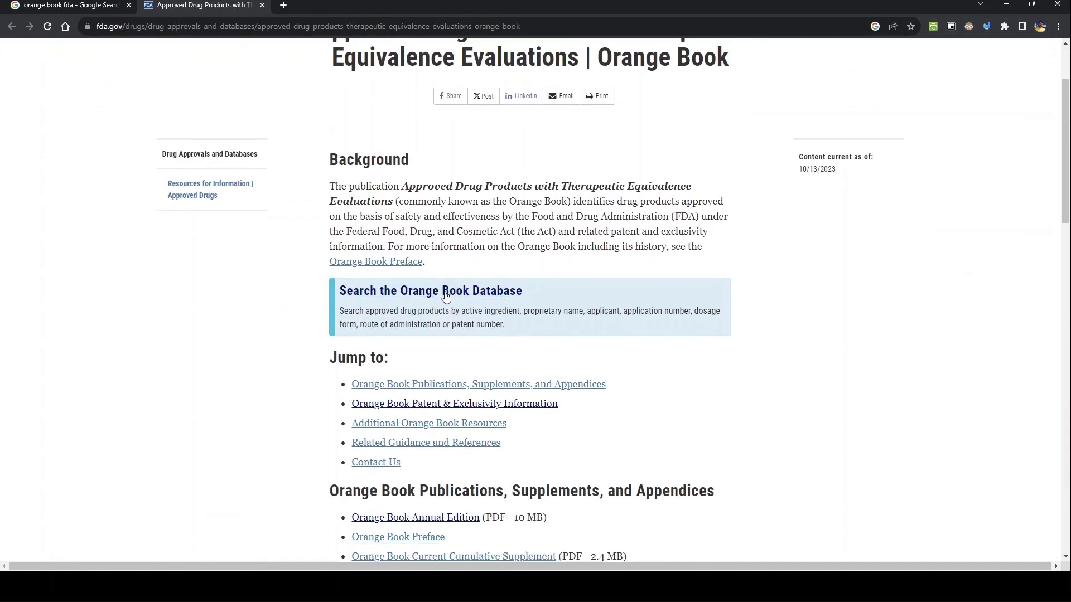
Open the Orange Book database search page
click(435, 296)
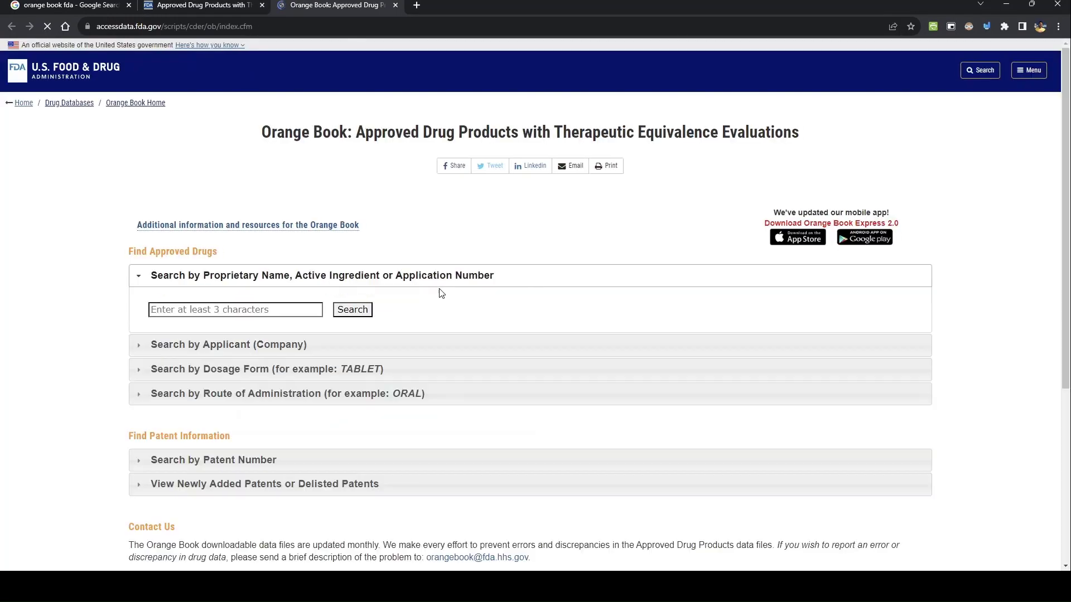
scroll(438, 290, down, 5)
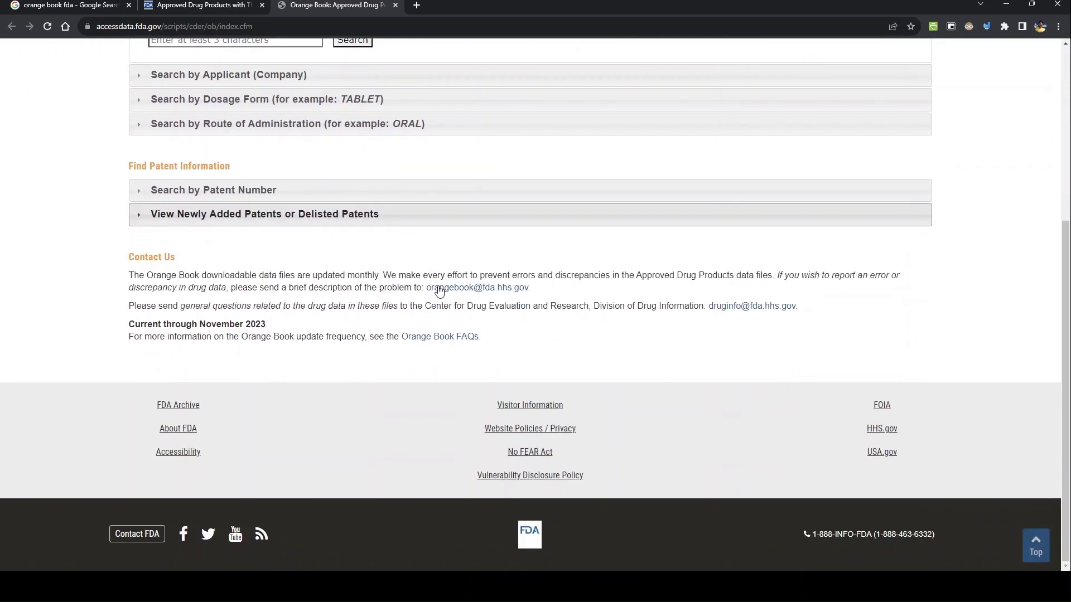
scroll(436, 291, up, 4)
scroll(436, 291, up, 1)
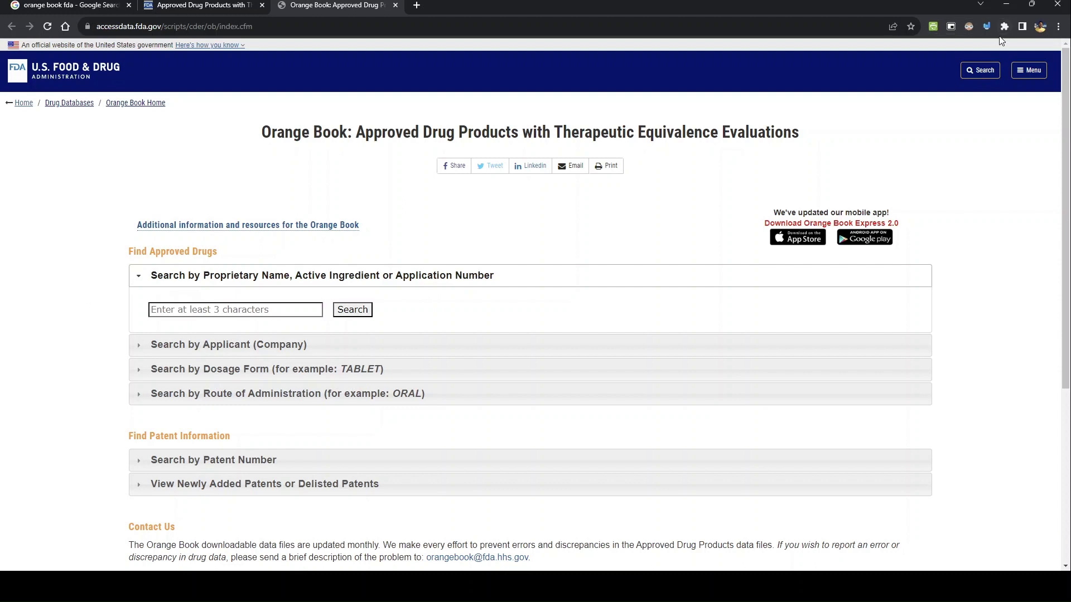
Tick Find Approved Drugs, Find Patent Information, applicant, dosage form/route and patent number options
click(987, 26)
scroll(68, 221, down, 2)
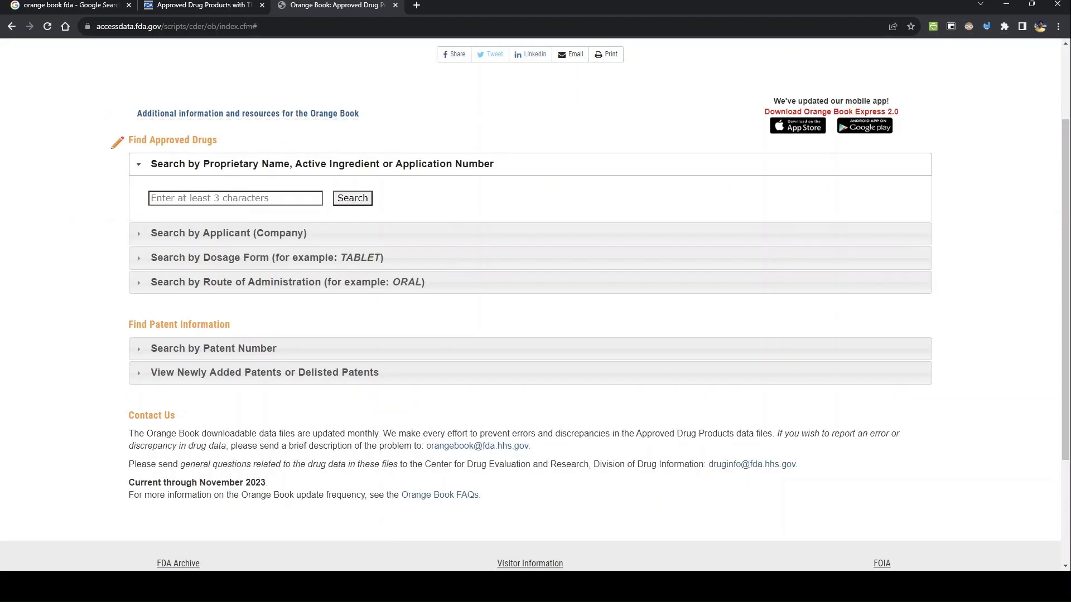
drag(110, 150, 154, 121)
drag(107, 337, 151, 315)
drag(121, 237, 145, 226)
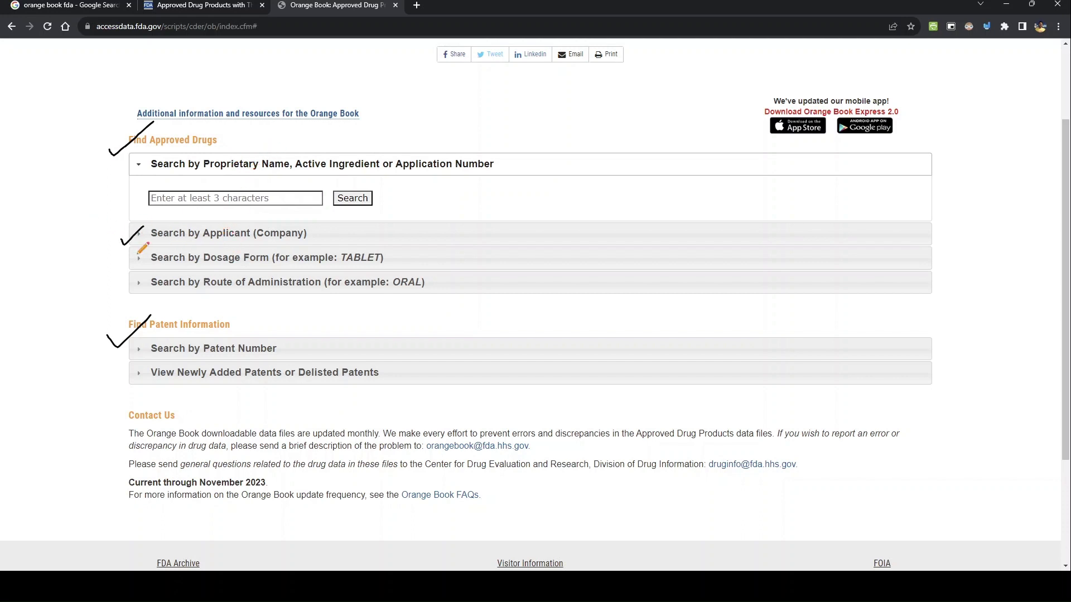
mouse_move(124, 266)
mouse_down()
mouse_move(148, 255)
mouse_move(150, 279)
mouse_up()
mouse_move(124, 362)
mouse_down()
mouse_move(142, 355)
mouse_move(142, 373)
mouse_up()
Search the name/active ingredient box for pantoprazole, showing 55 product listings
key(Escape)
click(236, 197)
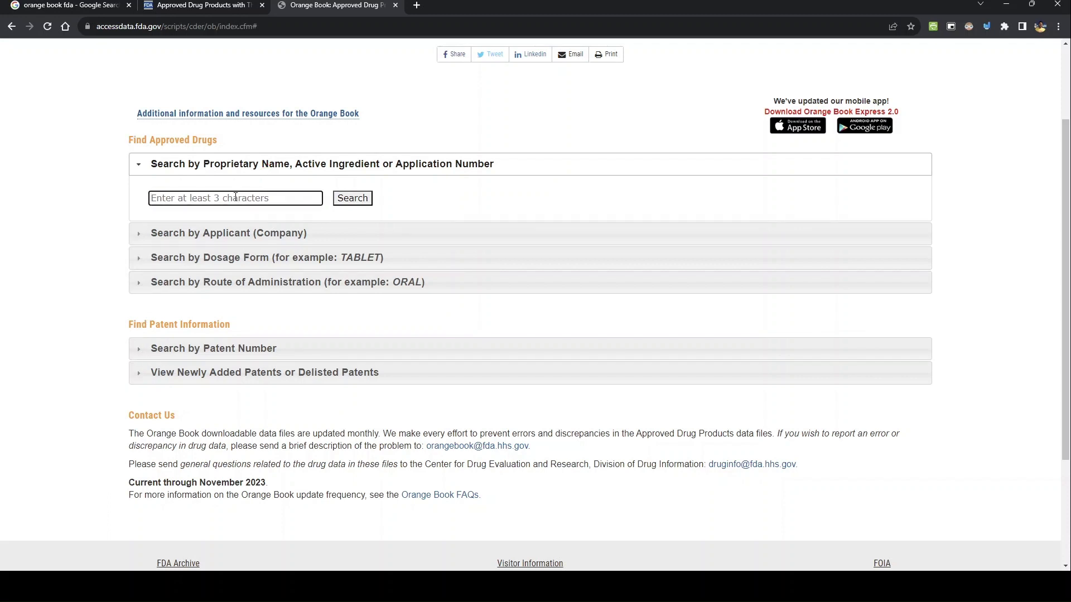
text(pantoprazole)
key(Return)
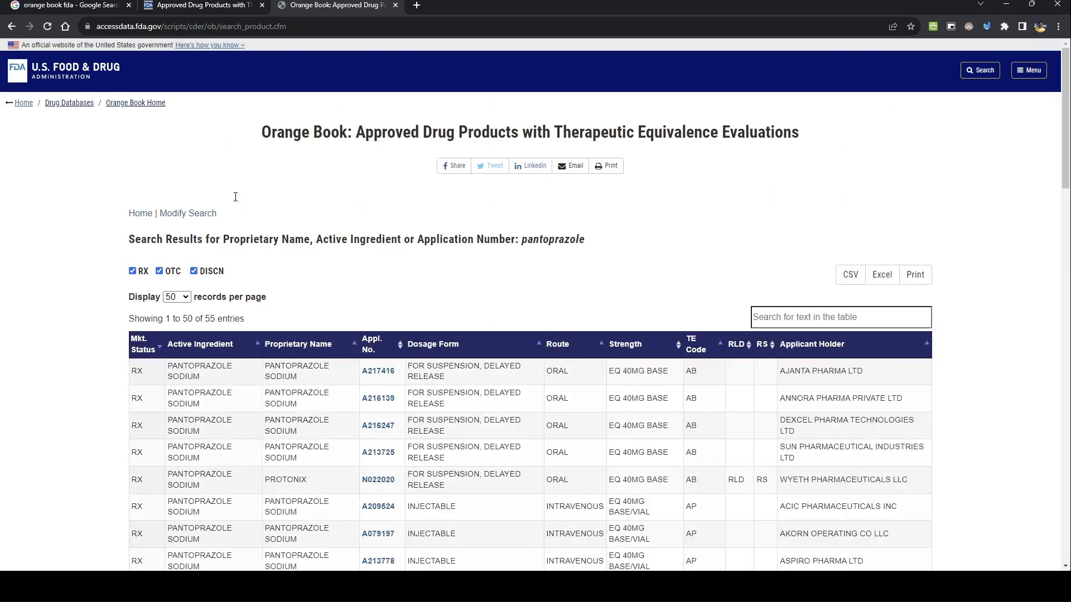
scroll(239, 202, down, 4)
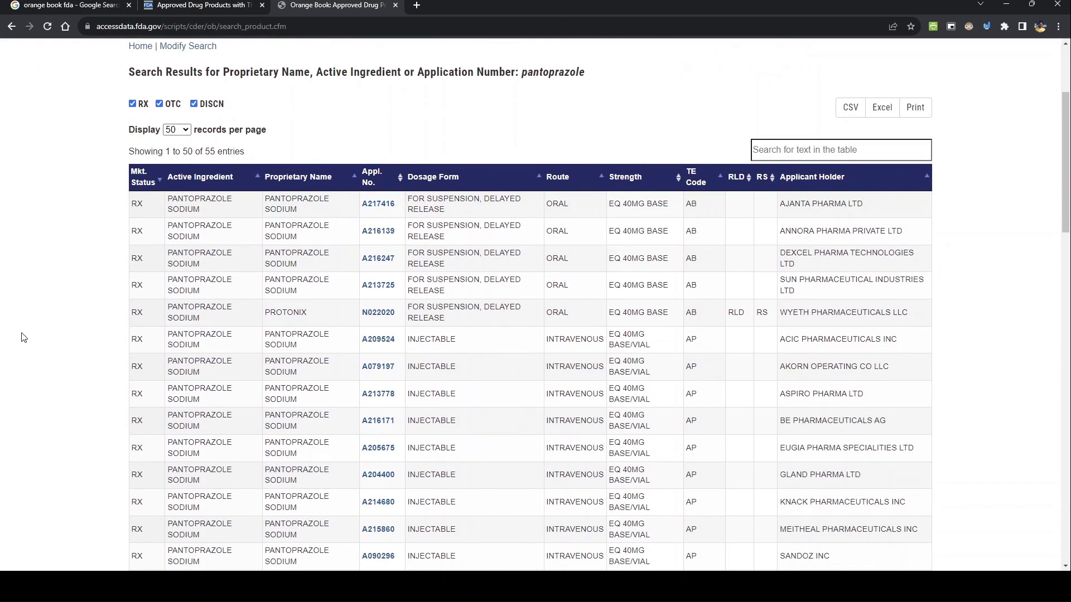
scroll(23, 337, up, 2)
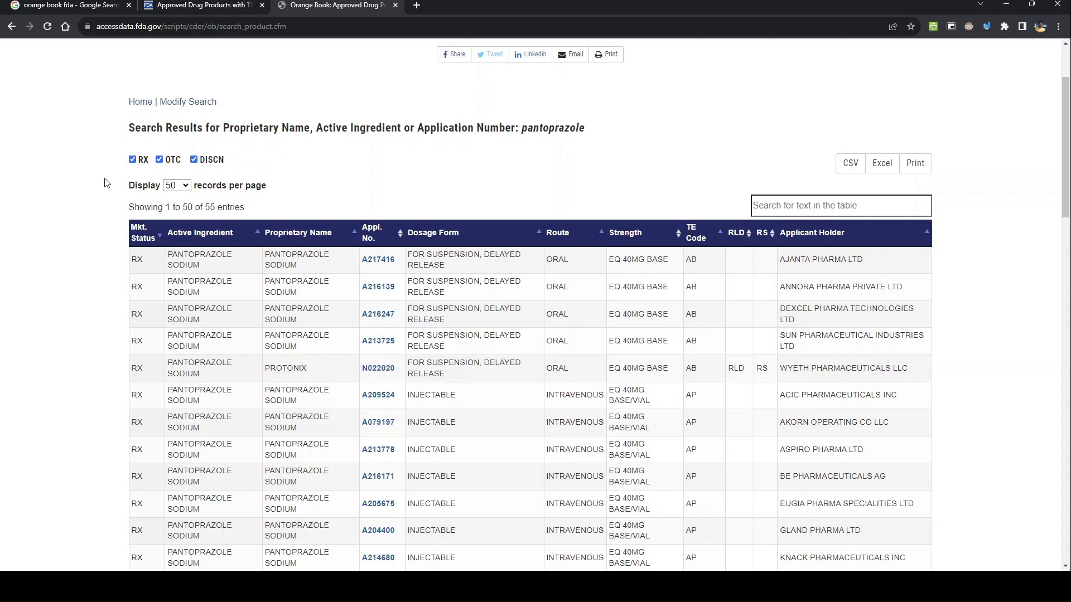
scroll(94, 188, up, 1)
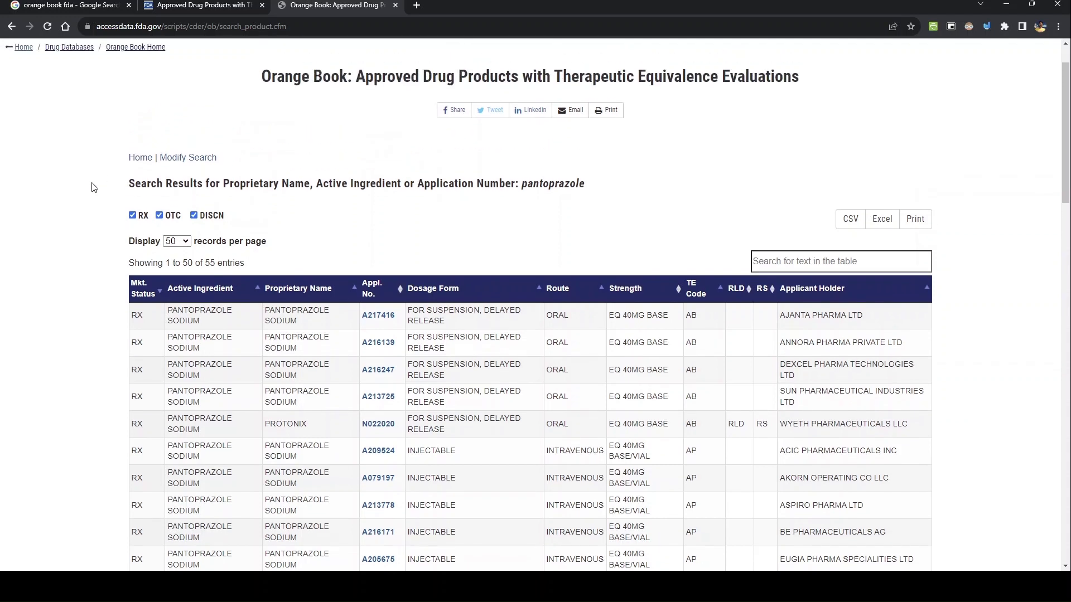
click(987, 27)
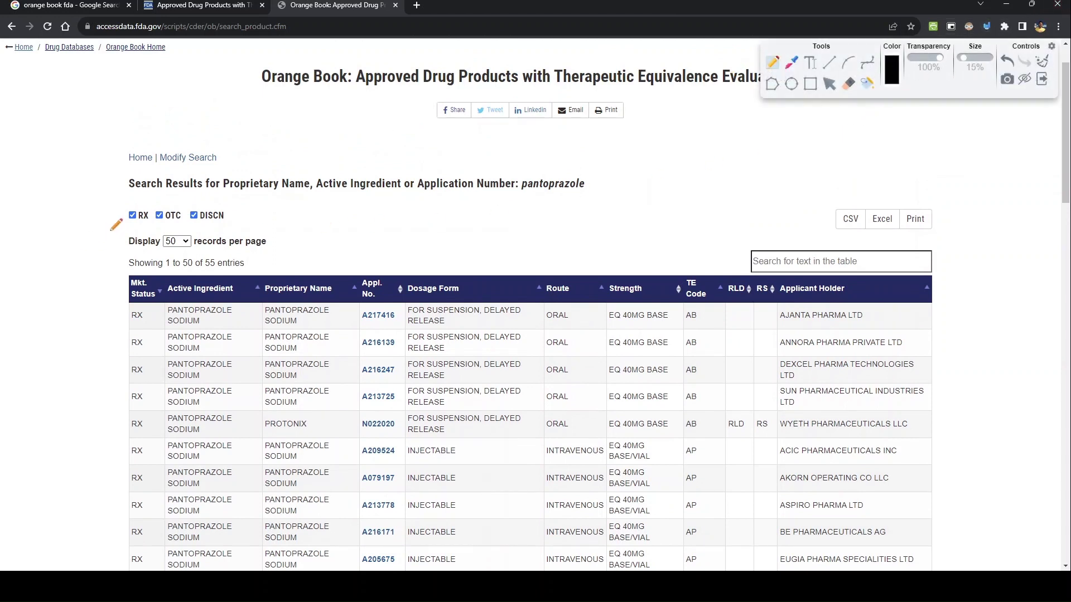
Ink-tick the RX and OTC filters and the second row's active ingredient
click(1024, 79)
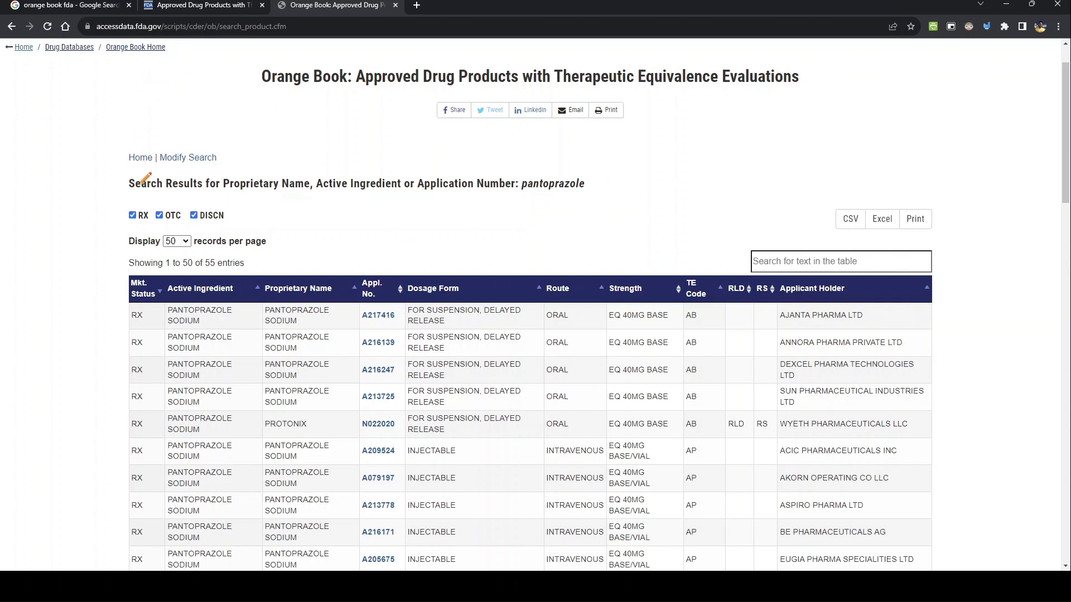
drag(119, 216, 225, 193)
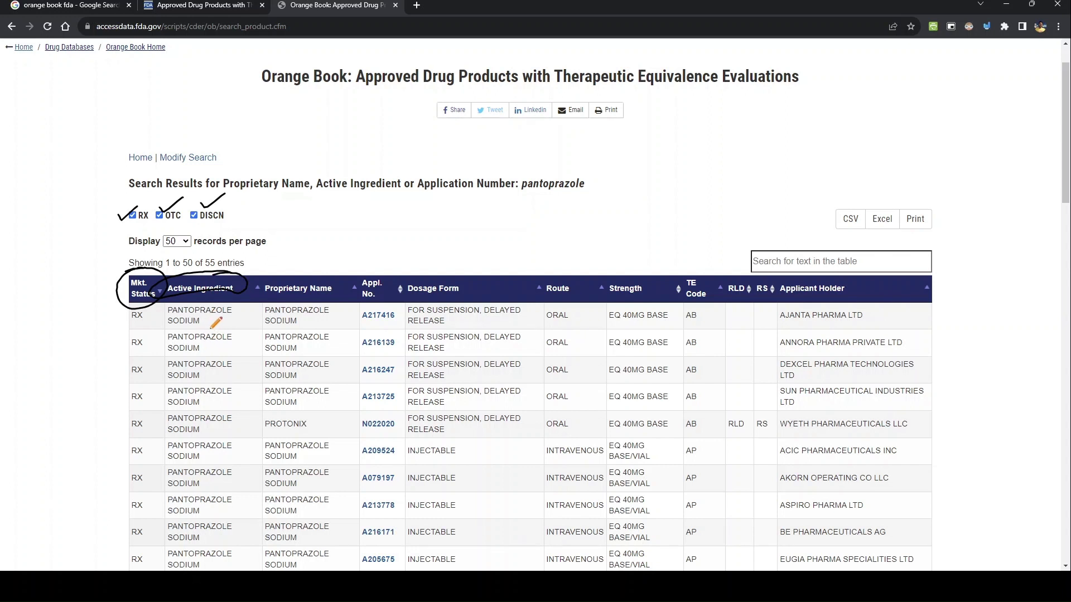
mouse_move(211, 328)
mouse_down()
mouse_move(231, 321)
mouse_move(233, 342)
mouse_up()
Tick the third and A213725 rows, and circle the Proprietary Name and Dosage Form headers
drag(220, 380, 231, 369)
drag(327, 275, 342, 291)
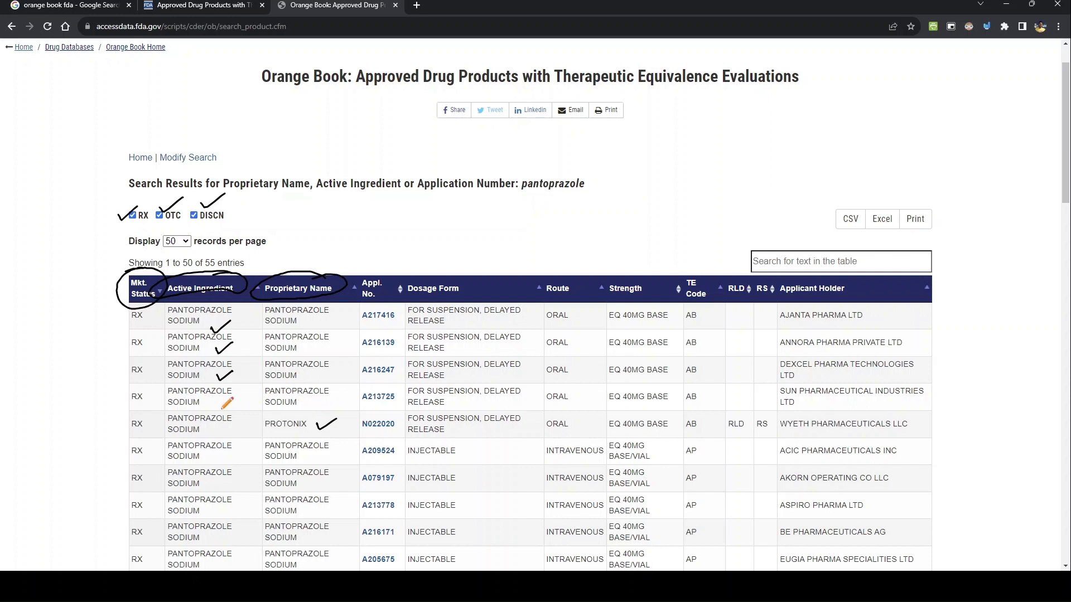
drag(226, 403, 331, 392)
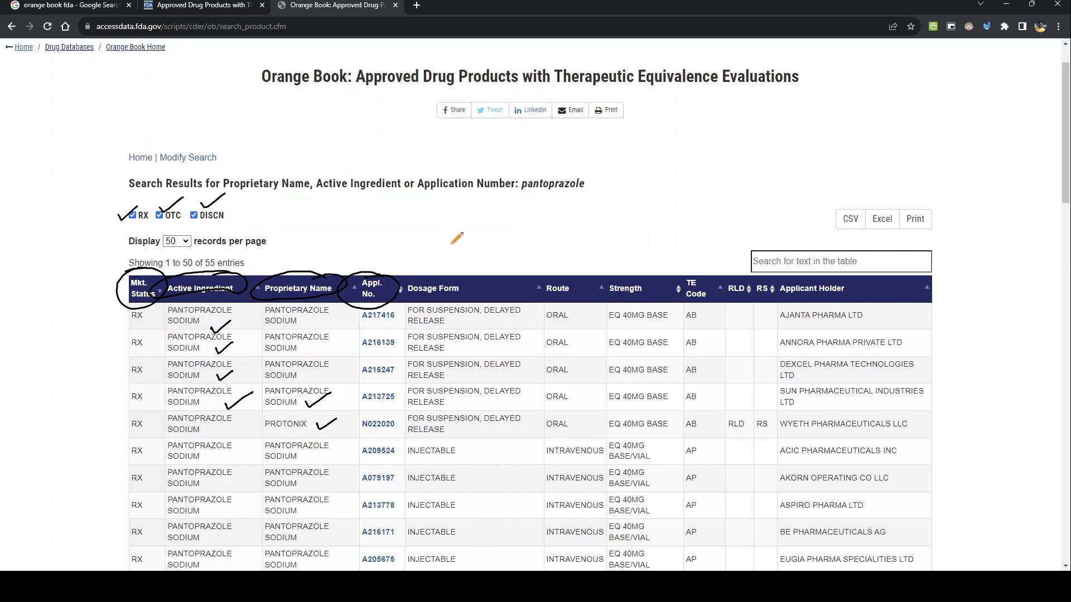
drag(455, 266, 397, 280)
drag(456, 265, 462, 291)
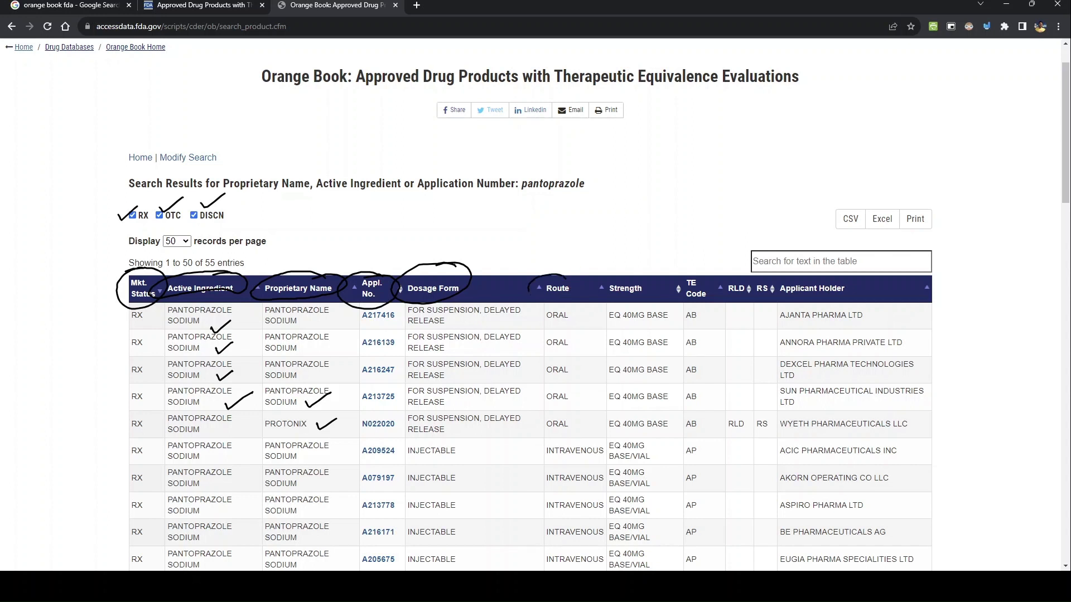
Circle the Route, Strength and TE Code headers, underline a strength, and write TE
drag(577, 295, 543, 271)
drag(661, 272, 621, 277)
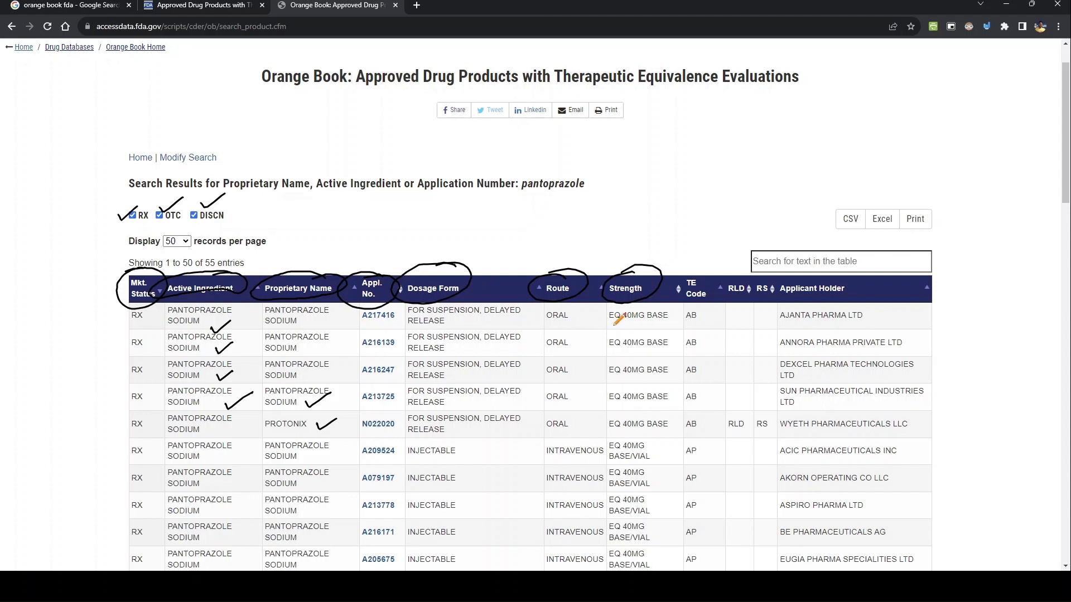
mouse_move(610, 356)
mouse_down()
mouse_move(621, 351)
mouse_move(619, 375)
mouse_up()
drag(698, 266, 705, 268)
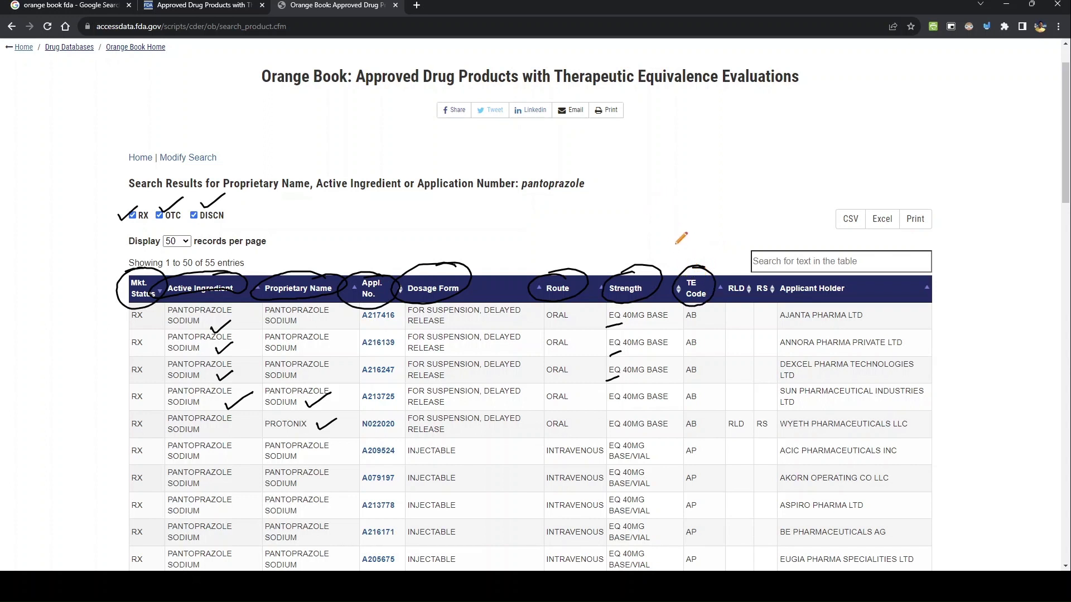
mouse_move(649, 223)
mouse_down()
mouse_move(691, 219)
mouse_move(731, 191)
mouse_move(736, 206)
mouse_move(754, 166)
mouse_move(766, 209)
mouse_up()
Write A and B after the TE arrows, checking A and putting an X after B
drag(772, 160, 770, 167)
drag(776, 146, 789, 201)
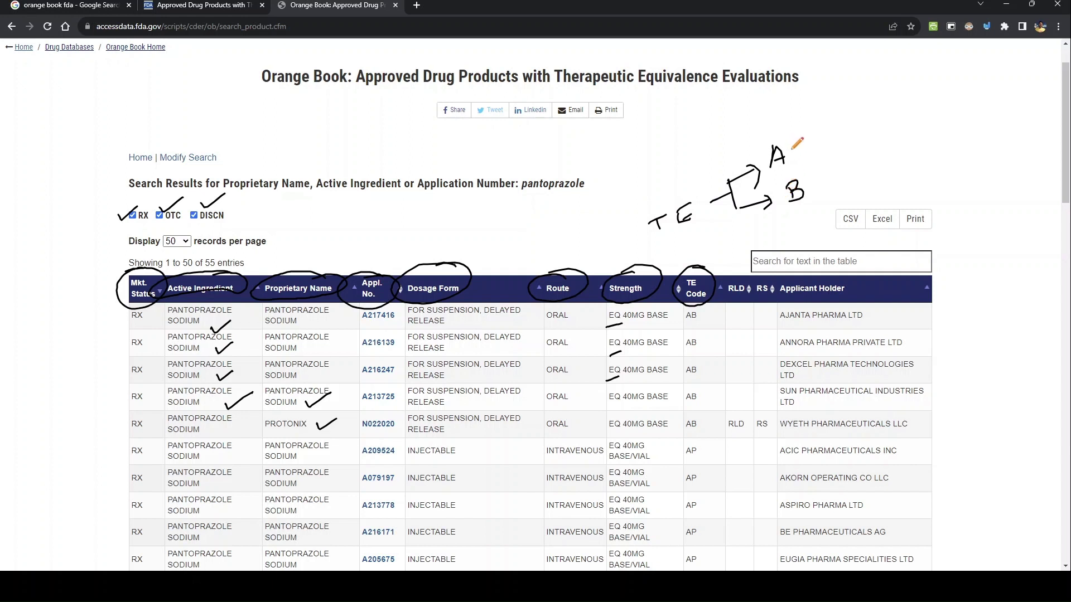
drag(793, 147, 814, 139)
mouse_move(813, 177)
mouse_down()
mouse_move(834, 192)
mouse_move(815, 197)
mouse_up()
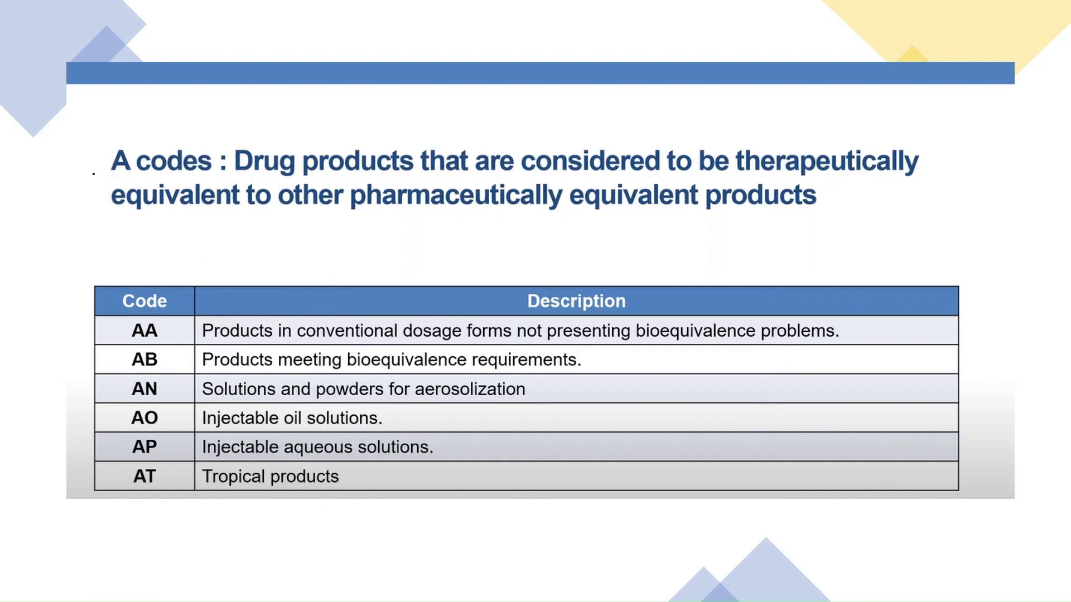
Tick the A codes heading, underline 'equivalent to', bracket AA–AT, and tick the AT, AP, AO rows
drag(92, 165, 151, 129)
drag(131, 222, 264, 211)
mouse_move(123, 321)
mouse_down()
mouse_move(113, 342)
mouse_move(124, 428)
mouse_move(146, 501)
mouse_up()
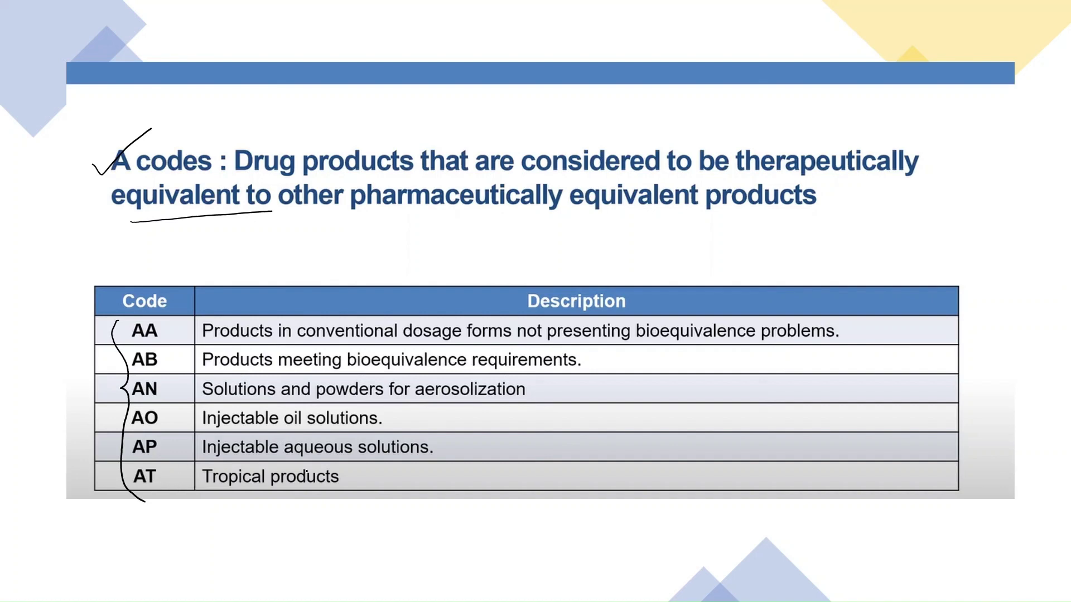
drag(339, 487, 363, 480)
drag(449, 452, 472, 444)
drag(390, 425, 423, 416)
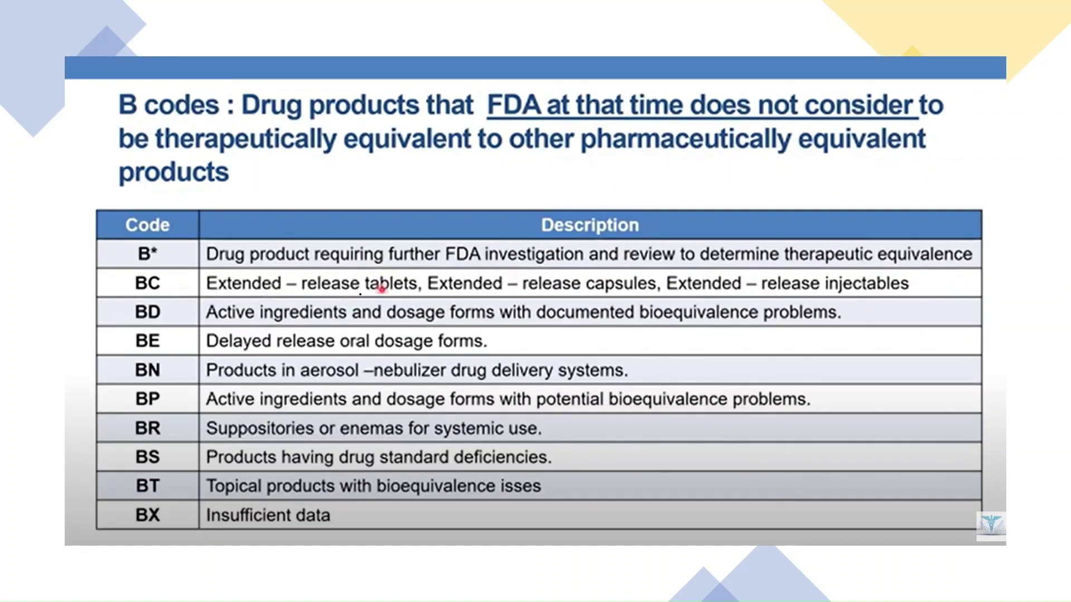
Ink the B codes slide (tick, circle 'not', underline 'equivalent', bracket B* to BX), then circle RLD
drag(91, 131, 138, 98)
mouse_move(796, 90)
mouse_down()
mouse_move(760, 122)
mouse_move(747, 93)
mouse_up()
drag(294, 165, 475, 150)
mouse_move(117, 252)
mouse_down()
mouse_move(105, 270)
mouse_move(110, 496)
mouse_move(161, 558)
mouse_up()
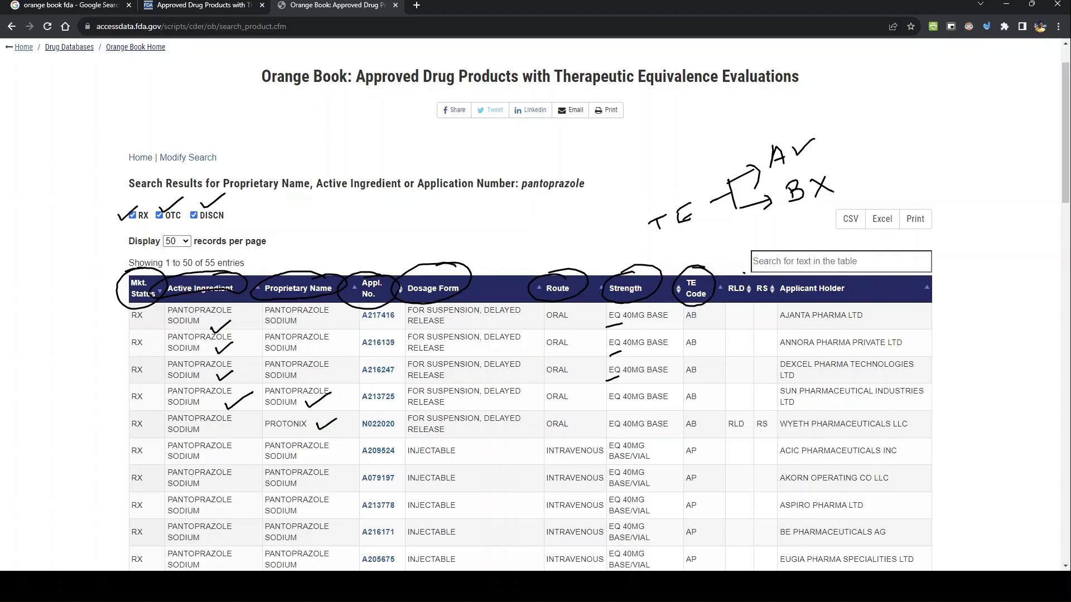
mouse_move(744, 274)
mouse_down()
mouse_move(720, 284)
mouse_move(778, 294)
mouse_move(770, 265)
mouse_up()
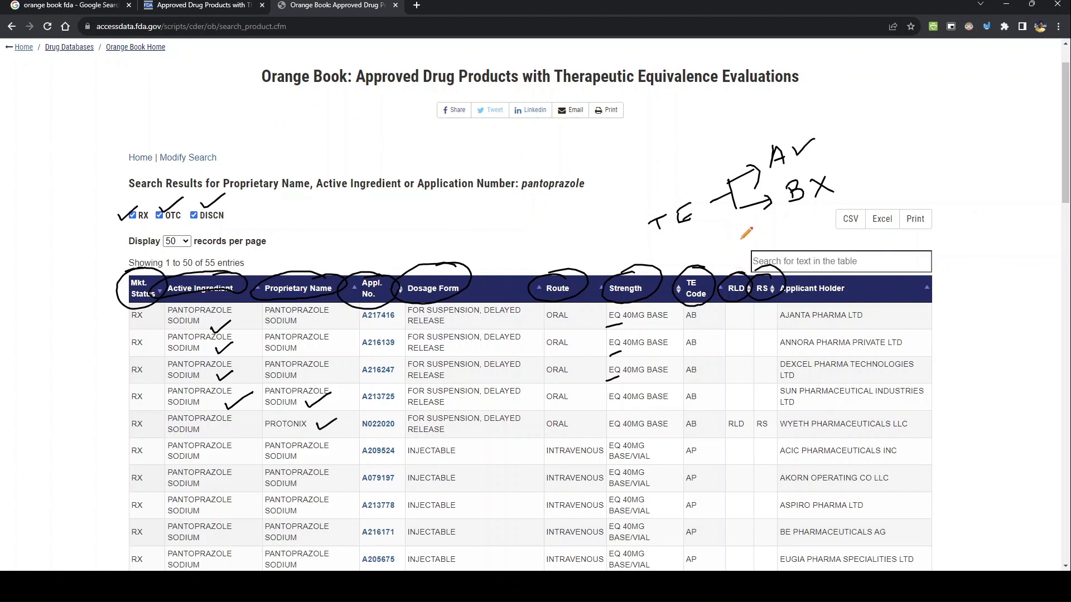
Write an ink 'ANDA → NDA' note above the pantoprazole results table
drag(610, 160, 623, 149)
mouse_move(627, 142)
mouse_down()
mouse_move(626, 154)
mouse_move(665, 122)
mouse_move(676, 133)
mouse_up()
drag(628, 176, 650, 187)
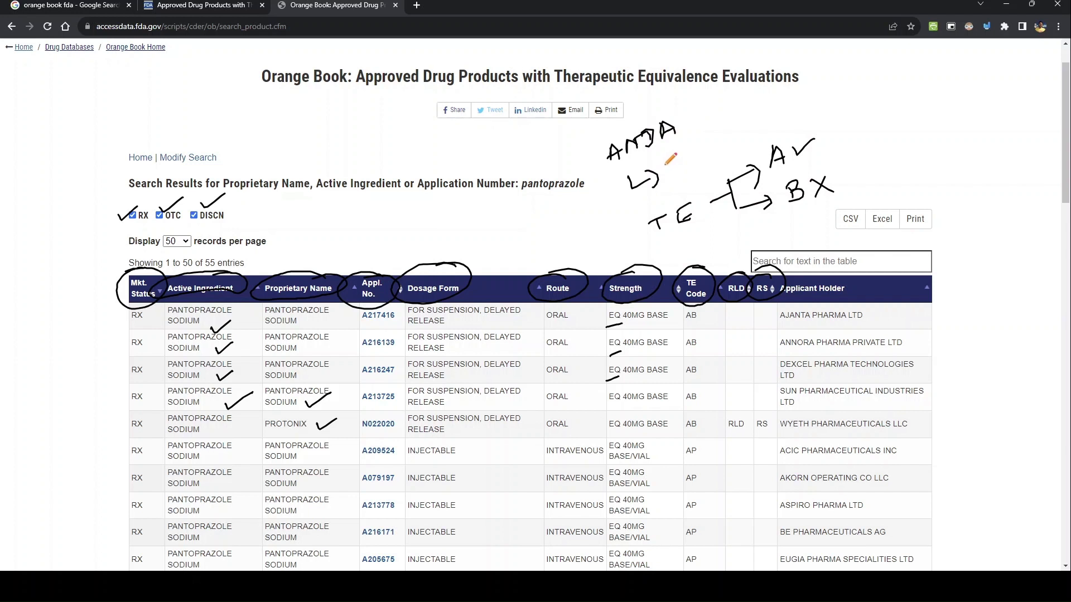
mouse_move(672, 174)
mouse_down()
mouse_move(682, 156)
mouse_move(691, 163)
mouse_move(719, 144)
mouse_up()
click(693, 147)
drag(598, 145, 613, 160)
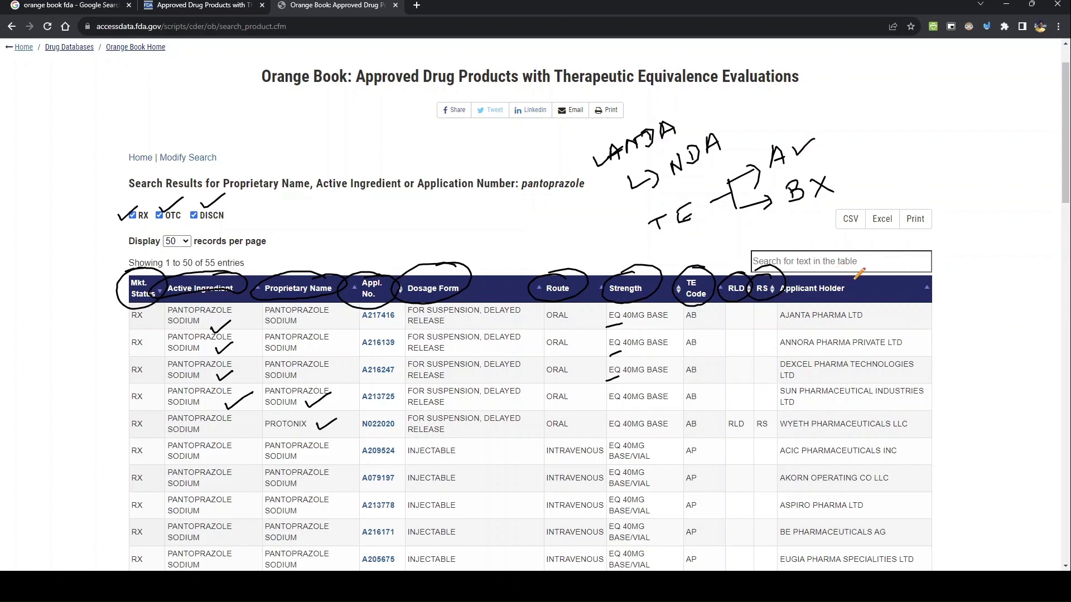
Circle the Applicant Holder header and tick the AJANTA PHARMA LTD and WYETH PHARMACEUTICALS LLC rows
mouse_move(863, 286)
mouse_down()
mouse_move(884, 268)
mouse_move(824, 272)
mouse_move(775, 293)
mouse_move(847, 295)
mouse_up()
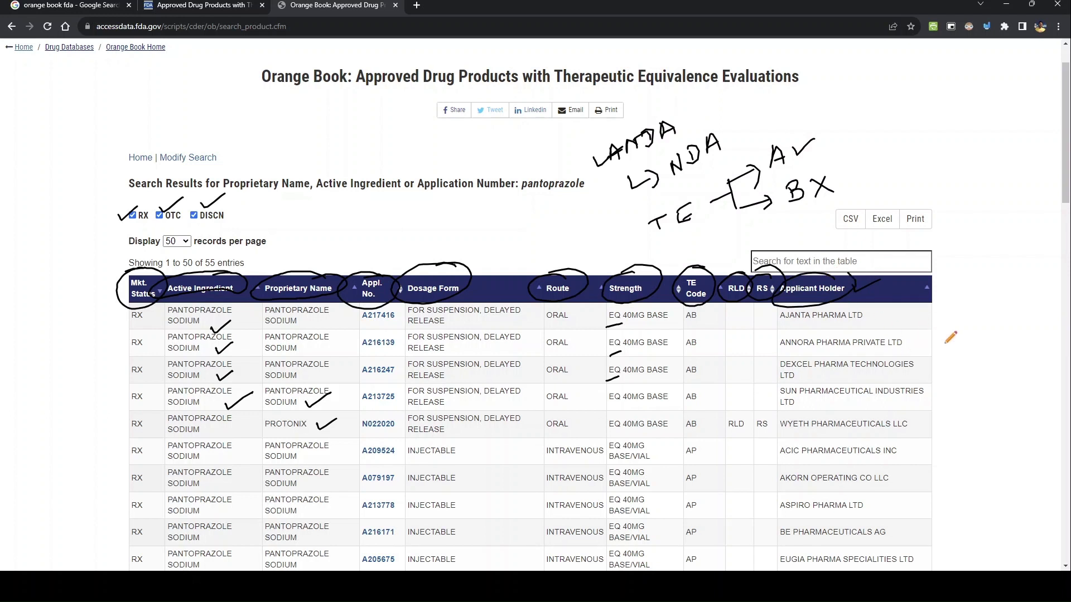
drag(918, 323, 947, 322)
drag(928, 417, 958, 415)
Clear the ink from the results and open the Protonix N022020 product details
click(986, 27)
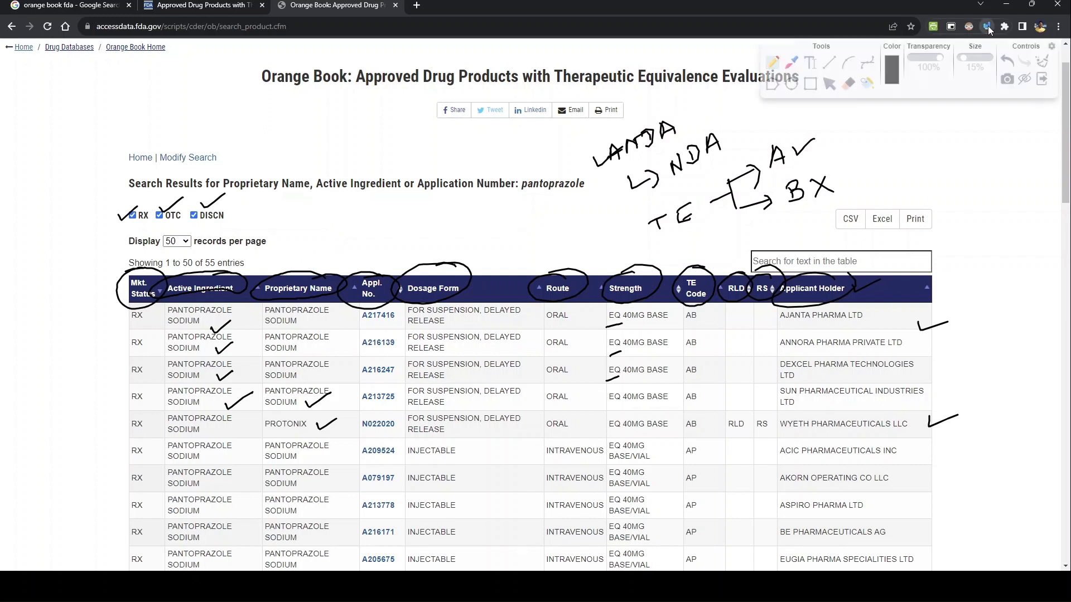
click(1041, 82)
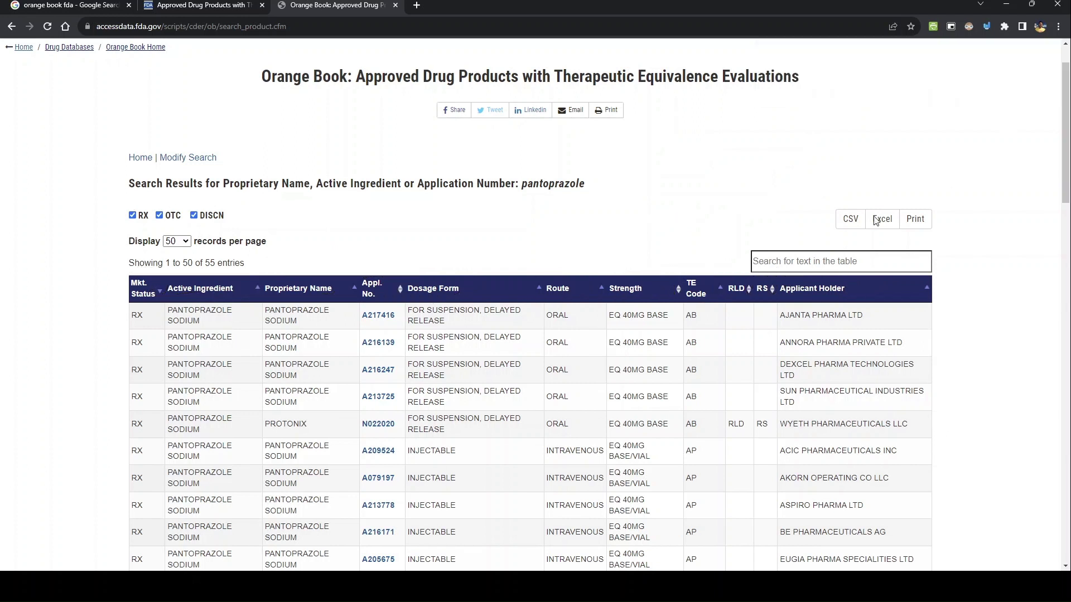
scroll(295, 329, down, 1)
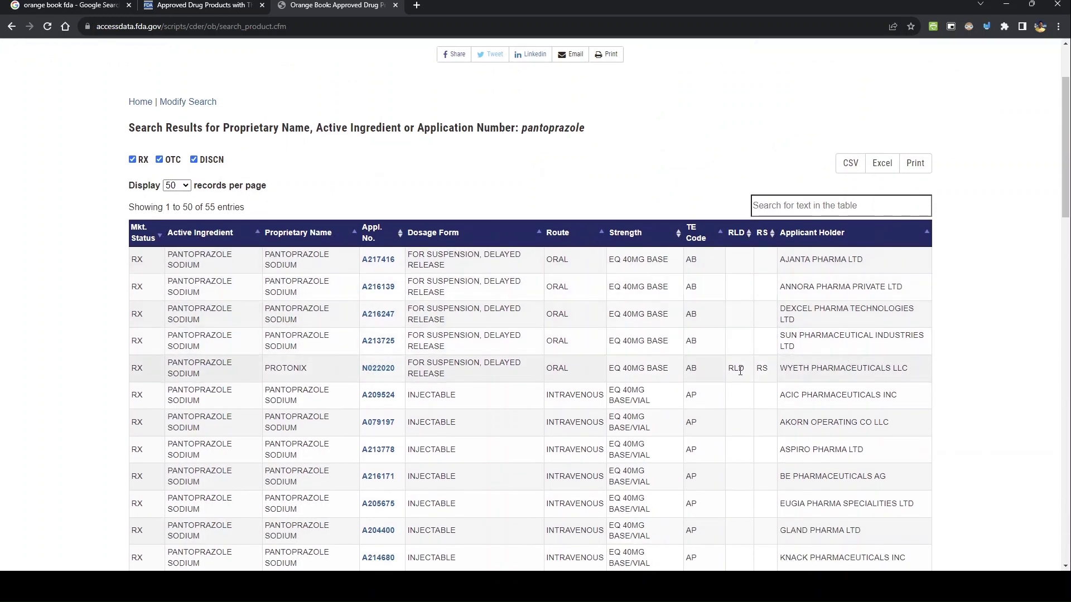
click(374, 375)
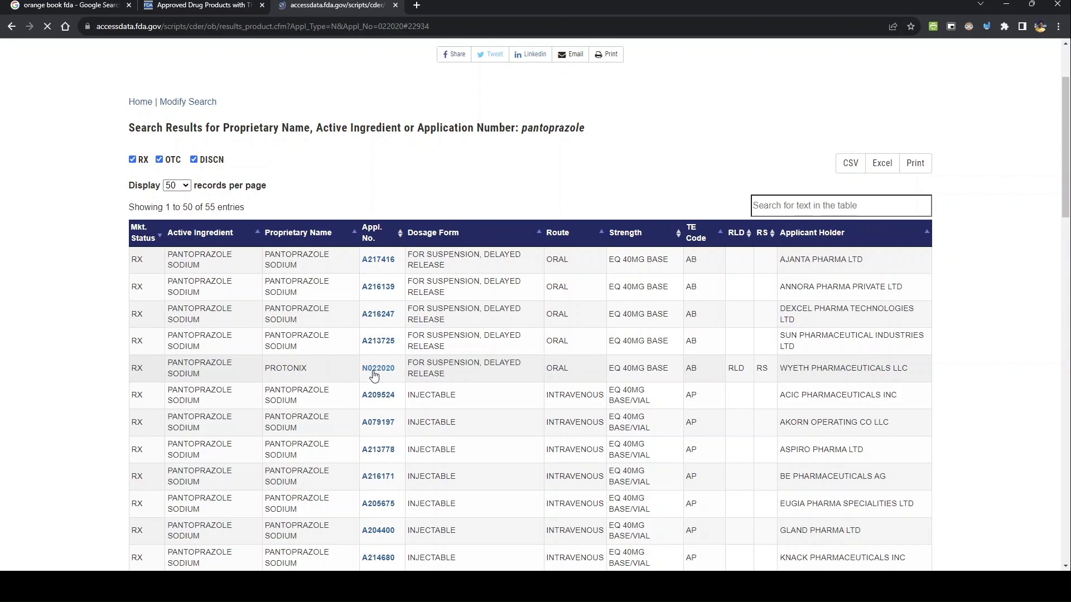
Highlight the Protonix details from Active Ingredient to Applicant Holder, then deselect them
scroll(376, 373, down, 1)
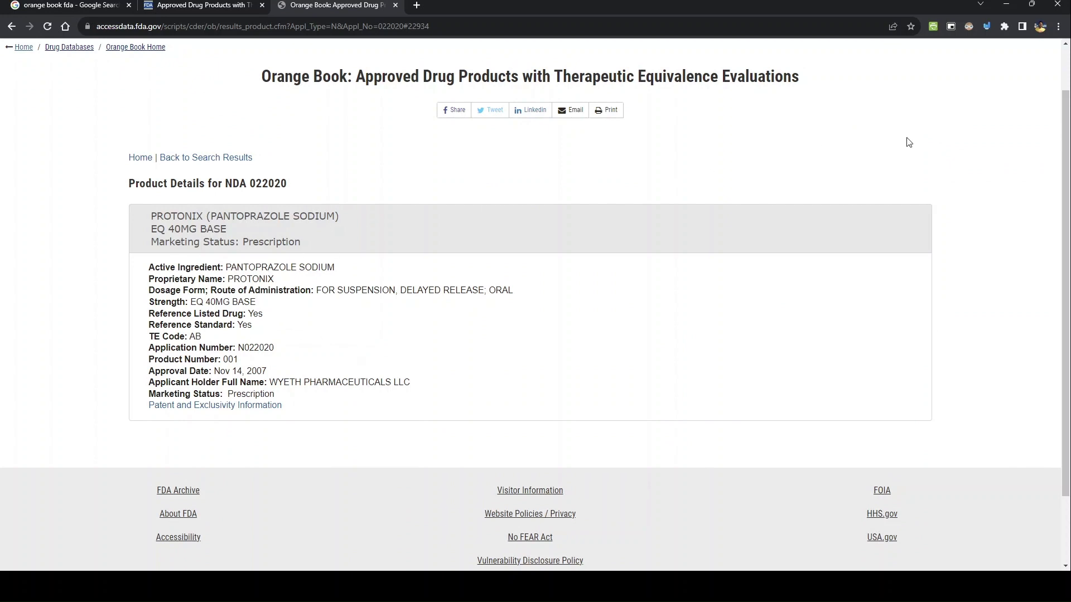
scroll(131, 324, up, 1)
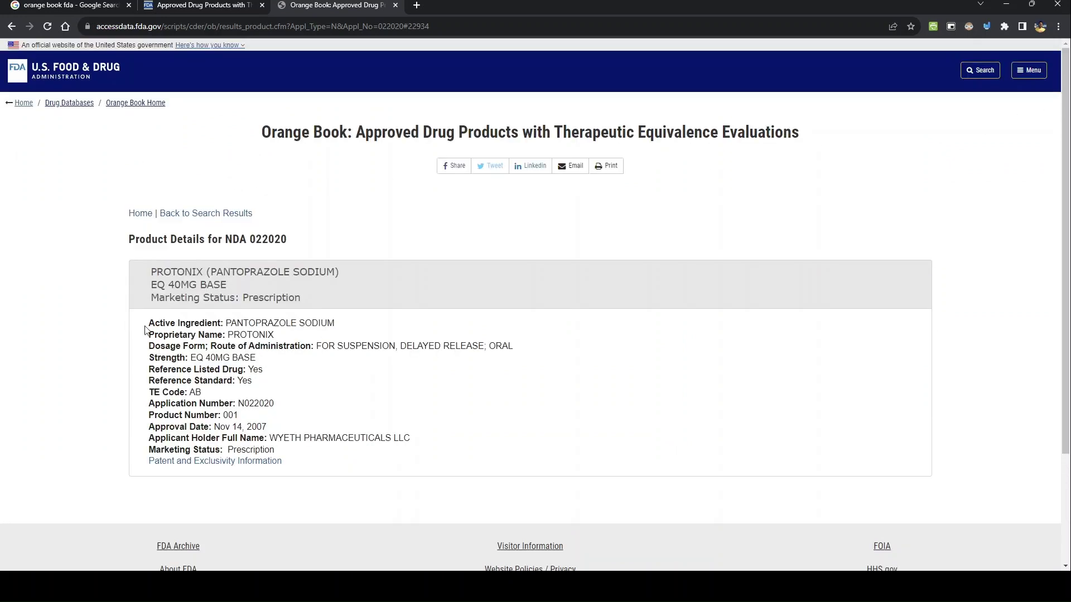
drag(148, 323, 272, 449)
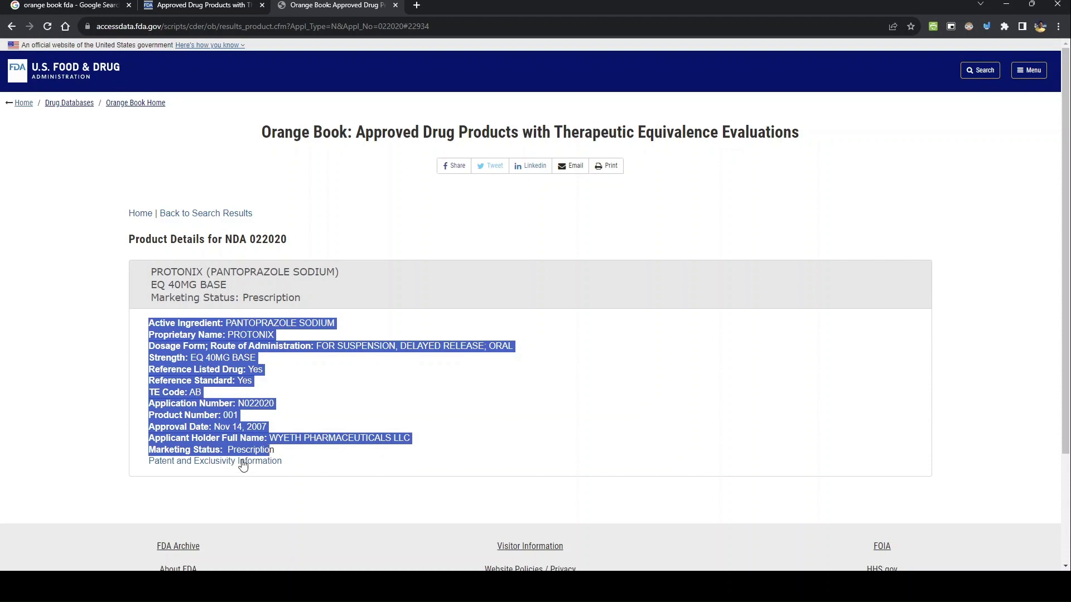
click(369, 389)
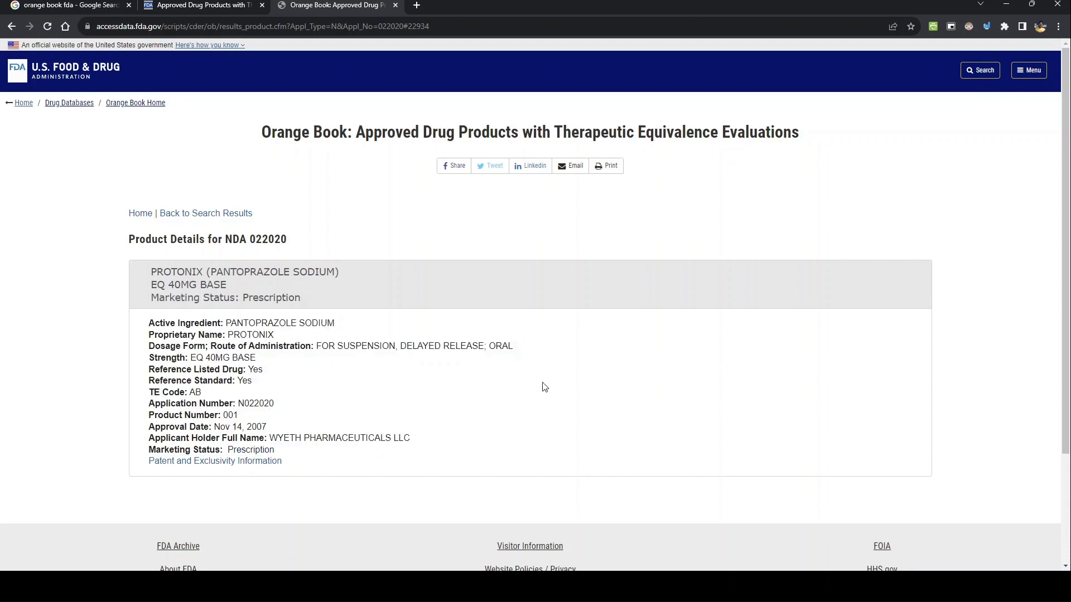
Tick the Patent and Exclusivity Information link with the pen and follow it
click(986, 26)
click(776, 65)
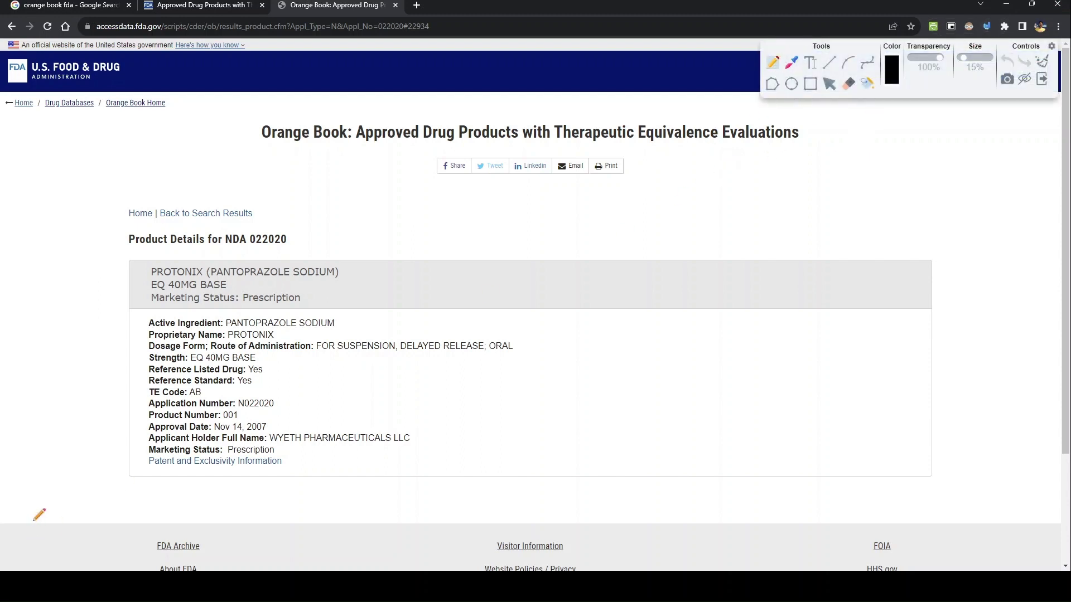
drag(130, 467, 189, 451)
drag(284, 470, 318, 453)
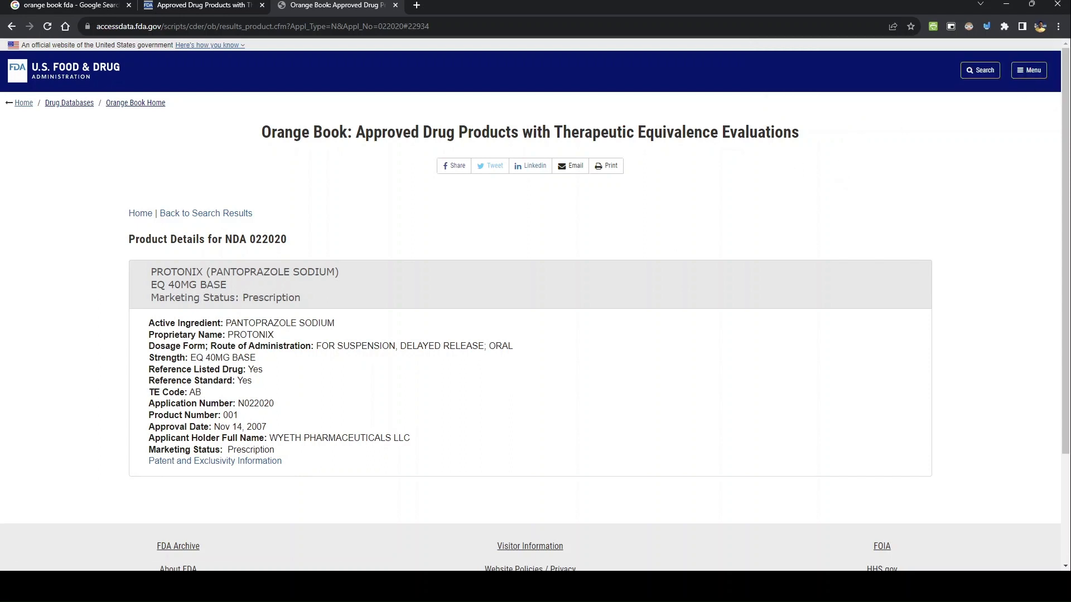
click(232, 462)
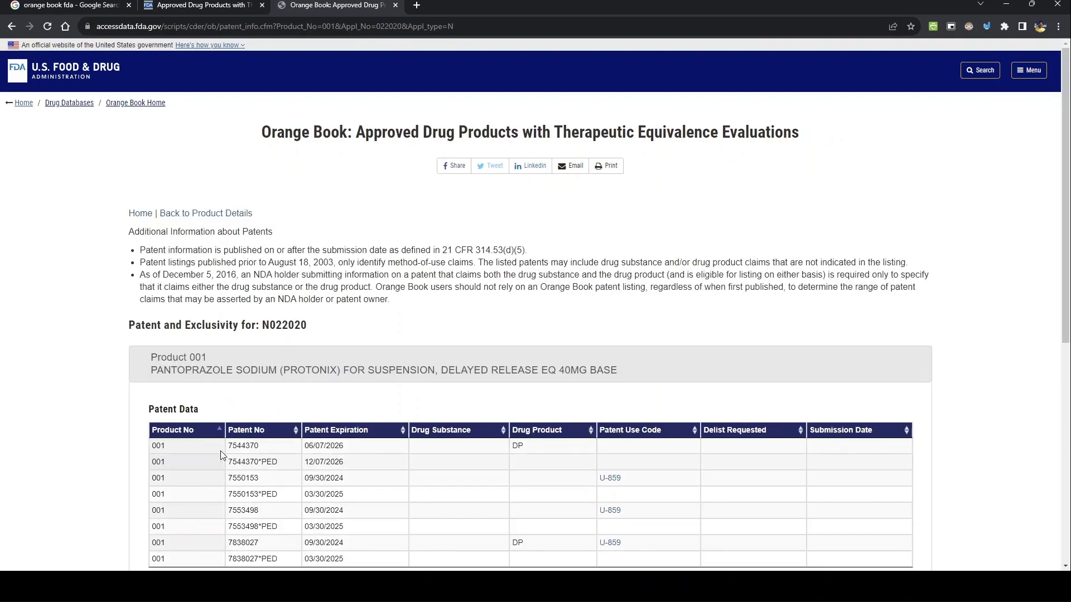
Tick the Patent Data column headers and the three U-859 use codes in ink
scroll(117, 381, down, 3)
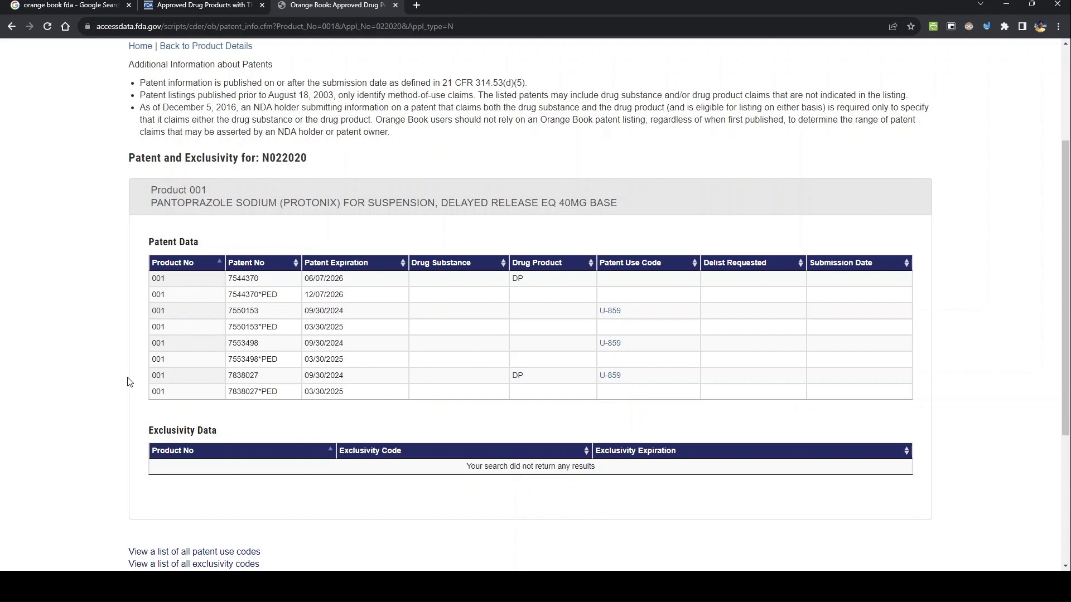
click(990, 29)
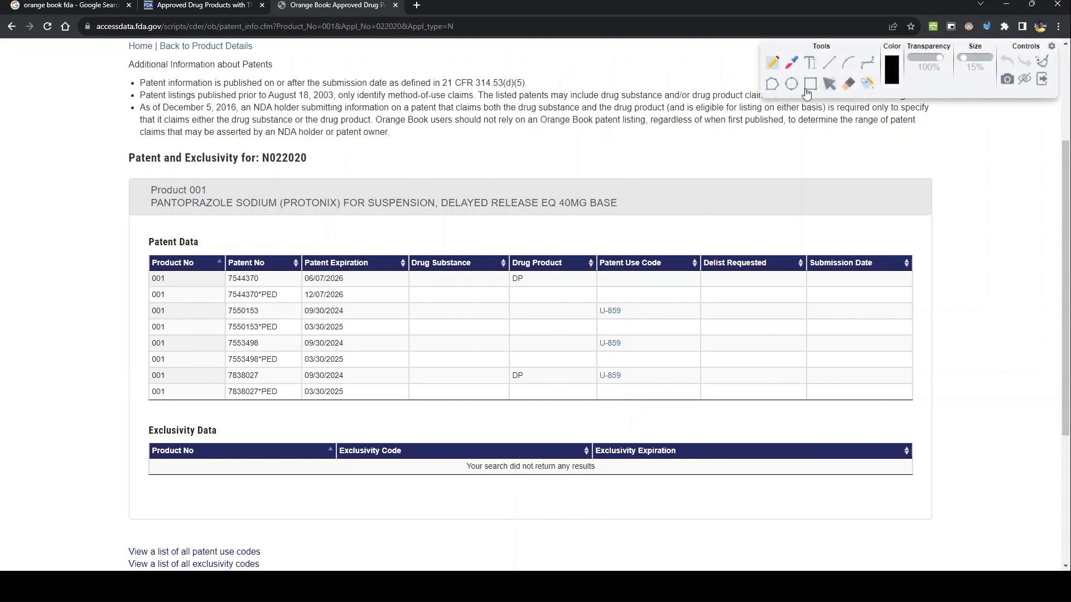
click(1023, 83)
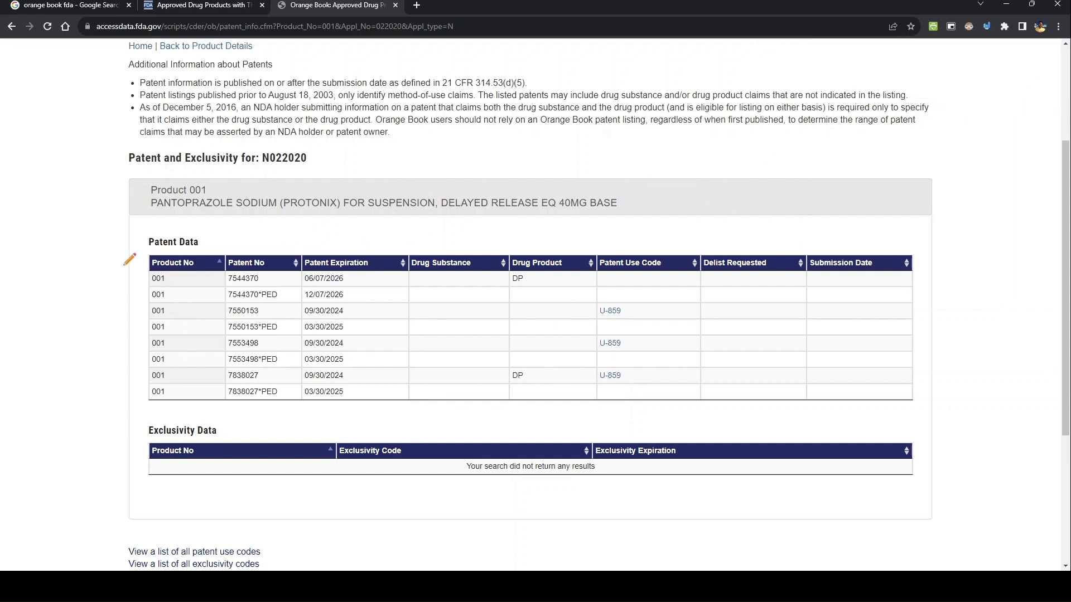
drag(135, 274, 161, 256)
drag(359, 249, 447, 248)
drag(562, 249, 570, 244)
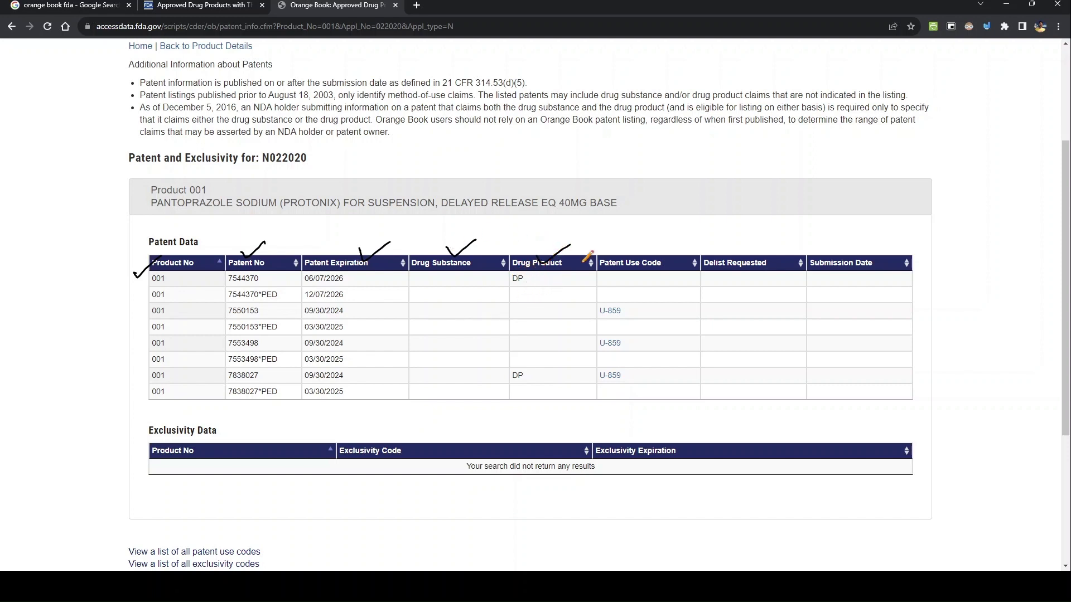
drag(636, 266, 664, 247)
drag(630, 310, 647, 305)
drag(637, 352, 653, 339)
drag(637, 384, 655, 370)
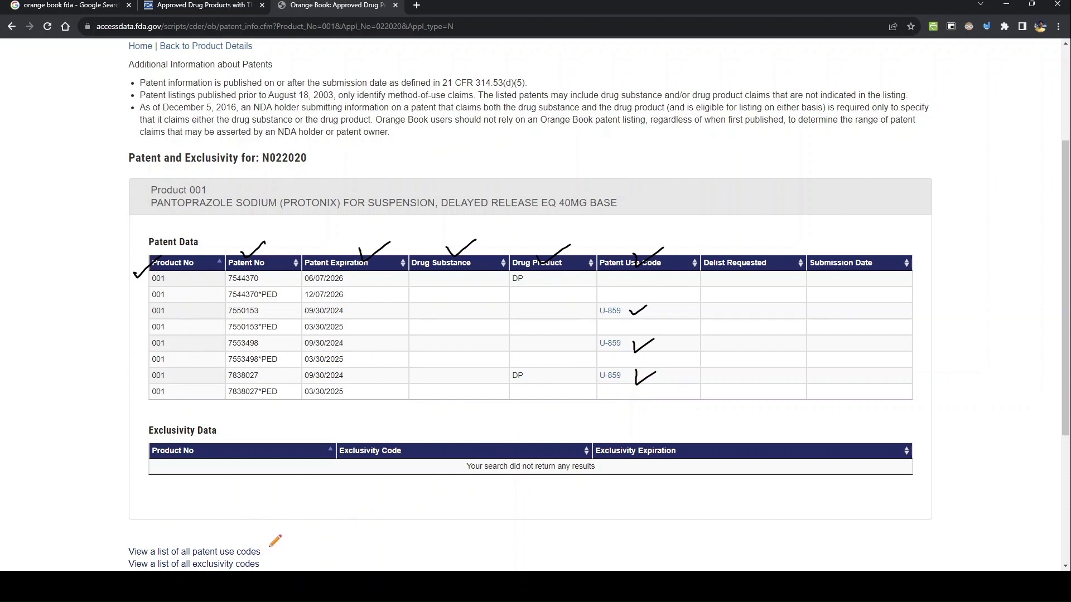
Mark the use-codes link, Delist Requested and Submission Date headers, Exclusivity Data and page heading
mouse_move(274, 555)
mouse_down()
mouse_move(296, 539)
mouse_move(295, 552)
mouse_up()
drag(222, 527, 250, 522)
mouse_move(730, 245)
mouse_down()
mouse_move(697, 248)
mouse_move(759, 272)
mouse_move(714, 253)
mouse_up()
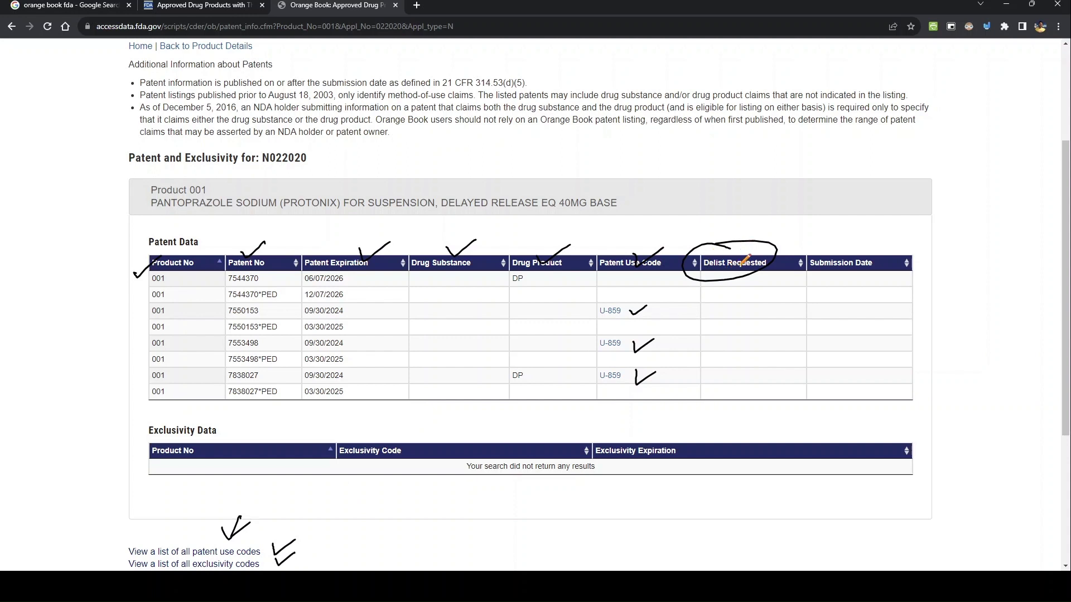
mouse_move(841, 251)
mouse_down()
mouse_move(792, 251)
mouse_move(886, 236)
mouse_up()
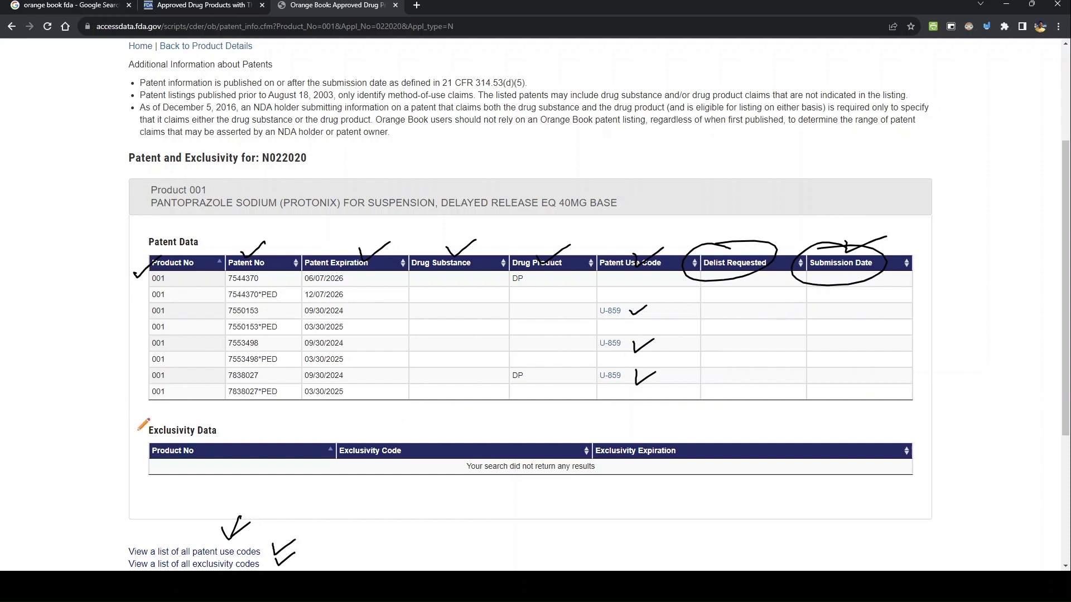
drag(158, 425, 171, 413)
drag(133, 169, 241, 167)
Clear all ink marks and load the list of all patent use codes
click(986, 26)
click(1041, 79)
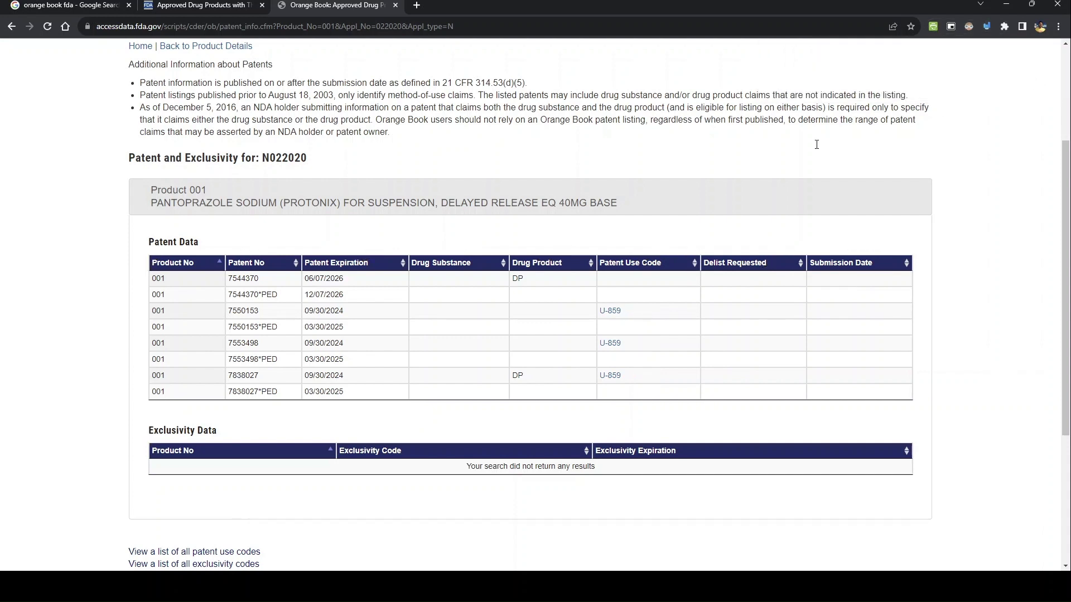
key(F5)
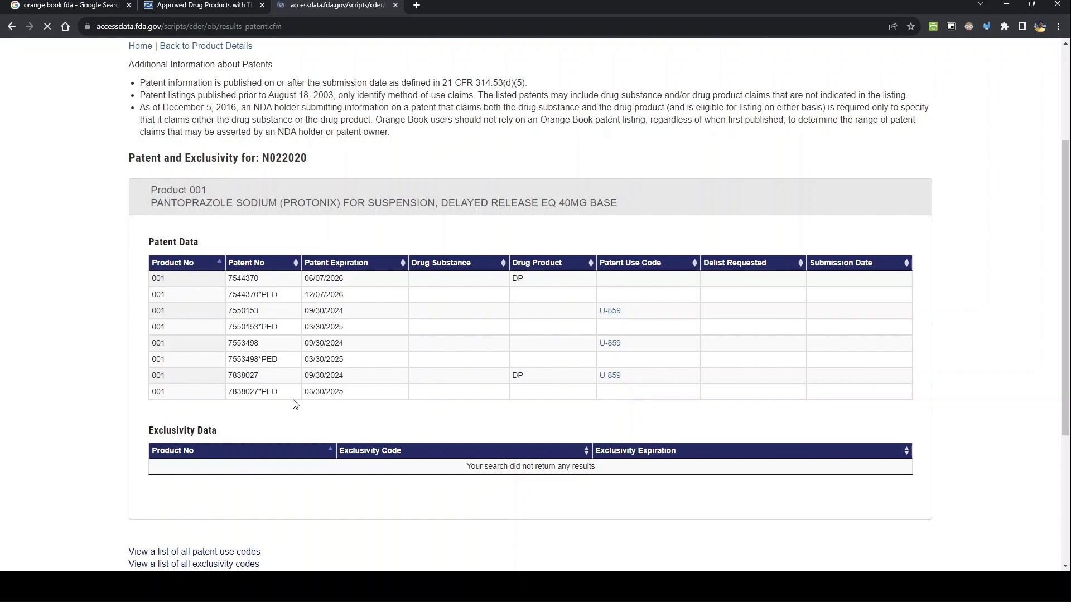
Scroll through the 3,721 patent use codes, deselect the rows, and go back to N022020
scroll(321, 368, down, 7)
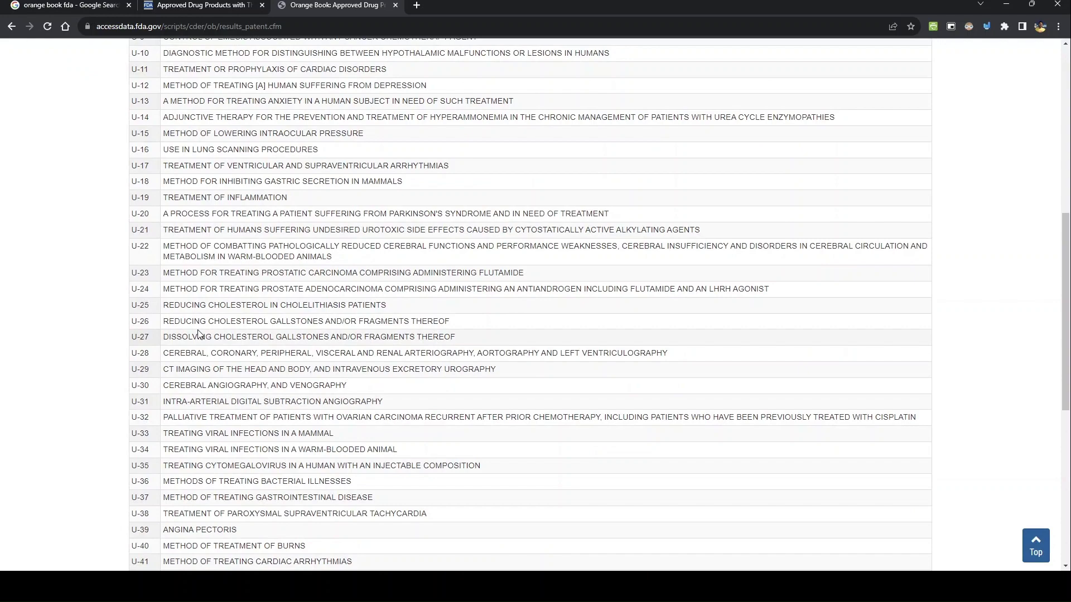
scroll(159, 323, down, 5)
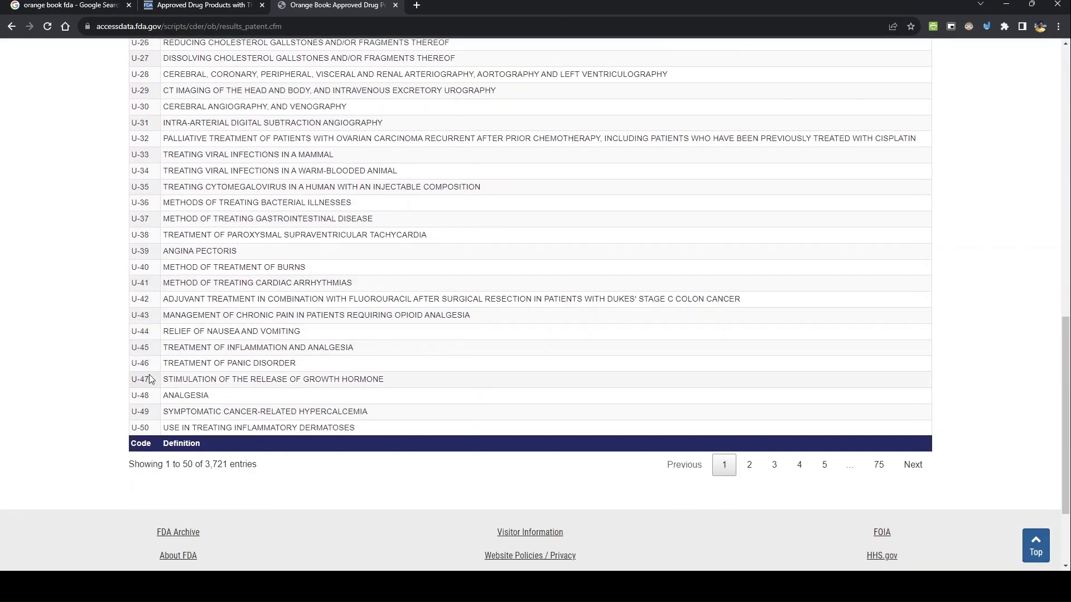
drag(149, 379, 274, 368)
scroll(271, 366, up, 4)
scroll(271, 365, up, 8)
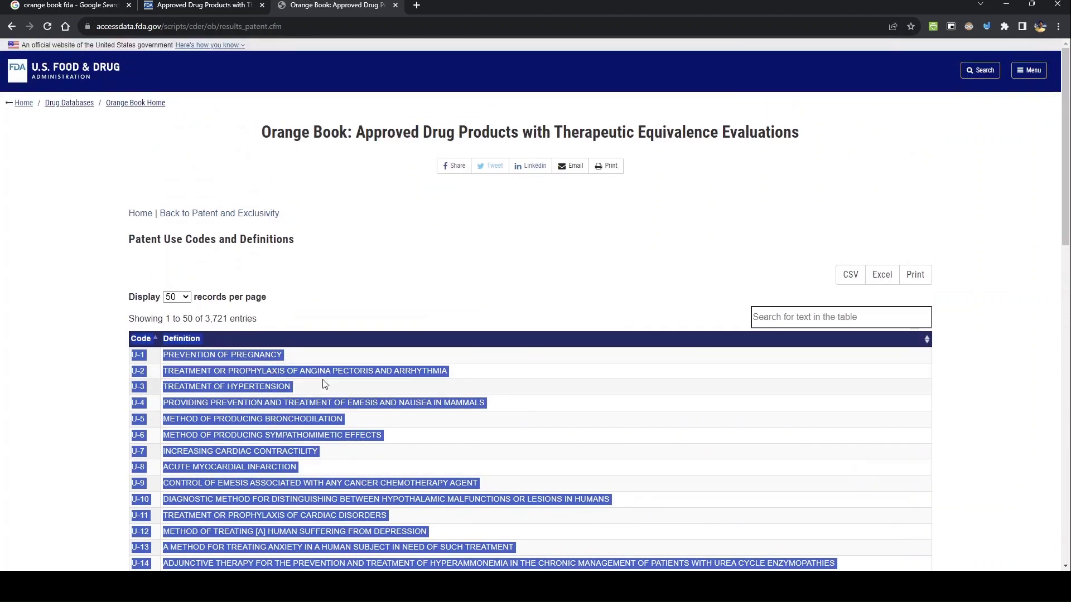
click(324, 385)
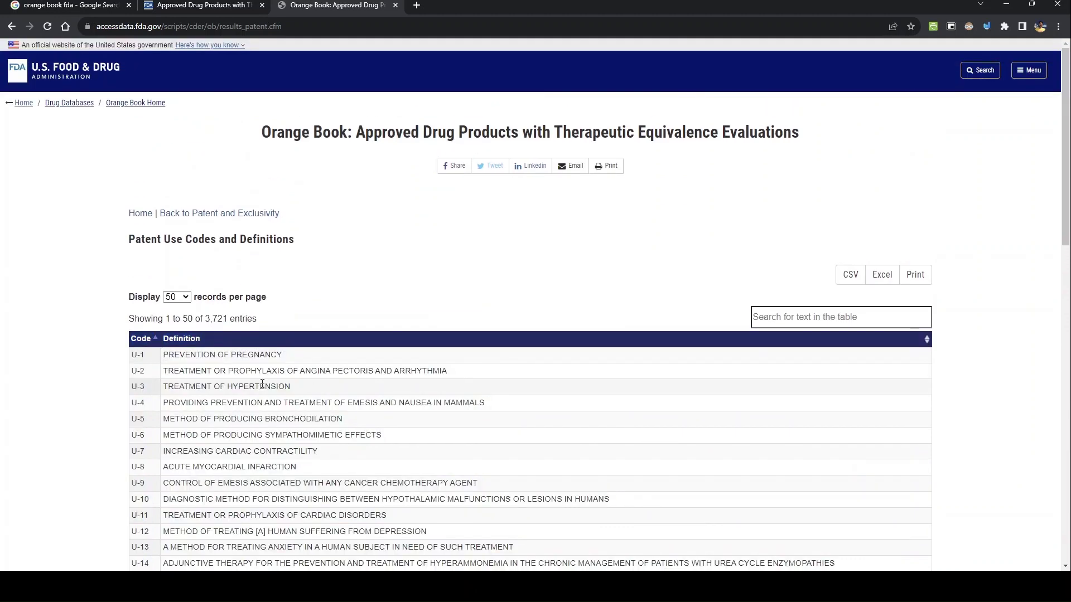
click(12, 27)
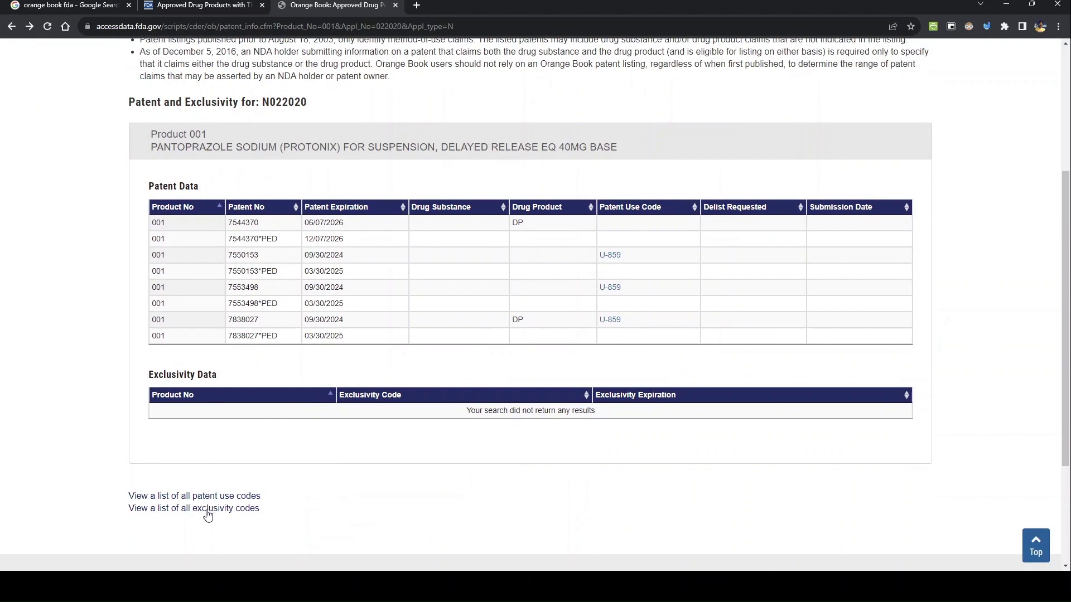
Browse the 23 exclusivity codes and definitions, then go back
click(207, 509)
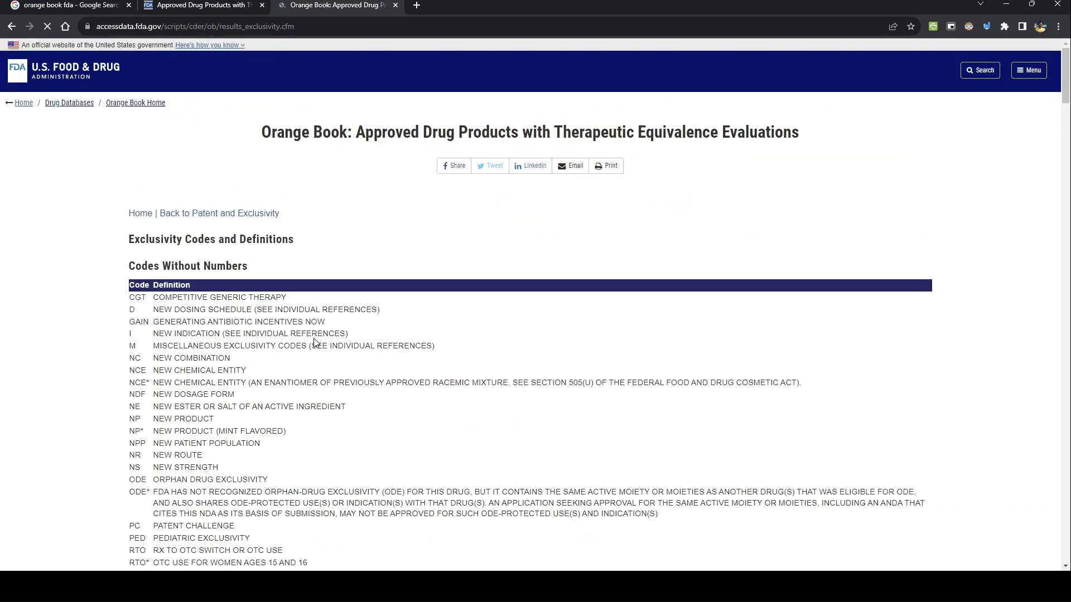
scroll(312, 332, down, 4)
scroll(223, 324, up, 2)
scroll(197, 318, down, 3)
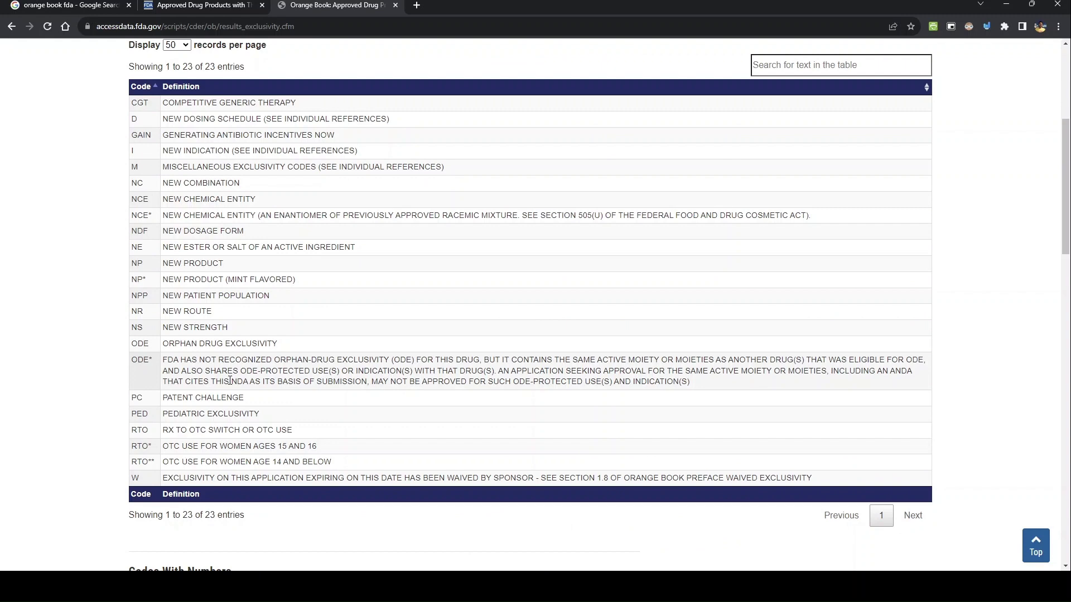
click(11, 27)
scroll(579, 313, up, 4)
Return to the Orange Book search home and tick, then clear, the applicant search option
key(alt+Left)
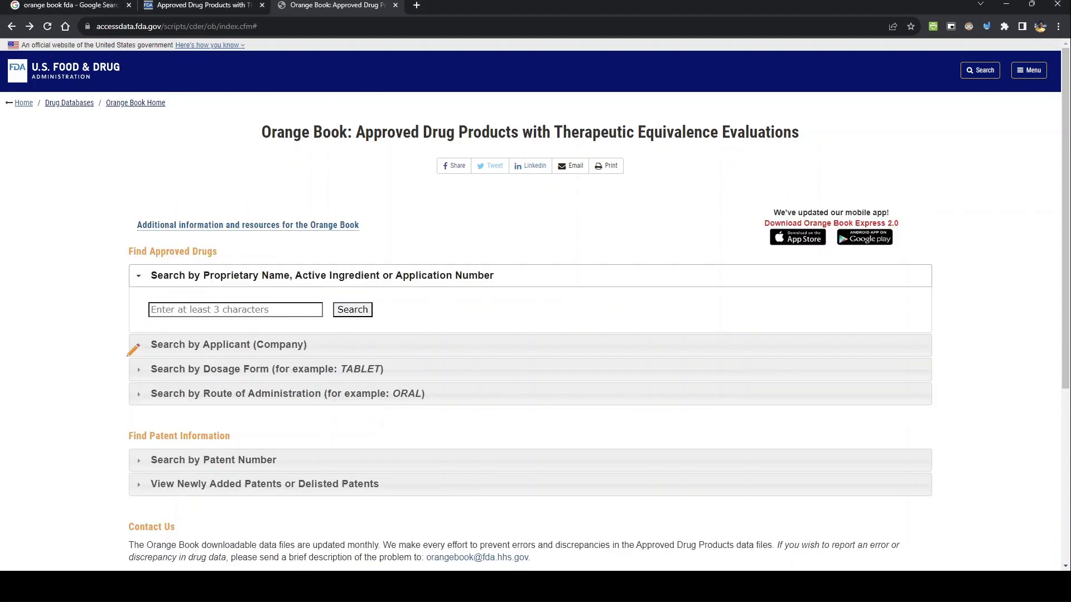
drag(110, 348, 156, 338)
click(987, 27)
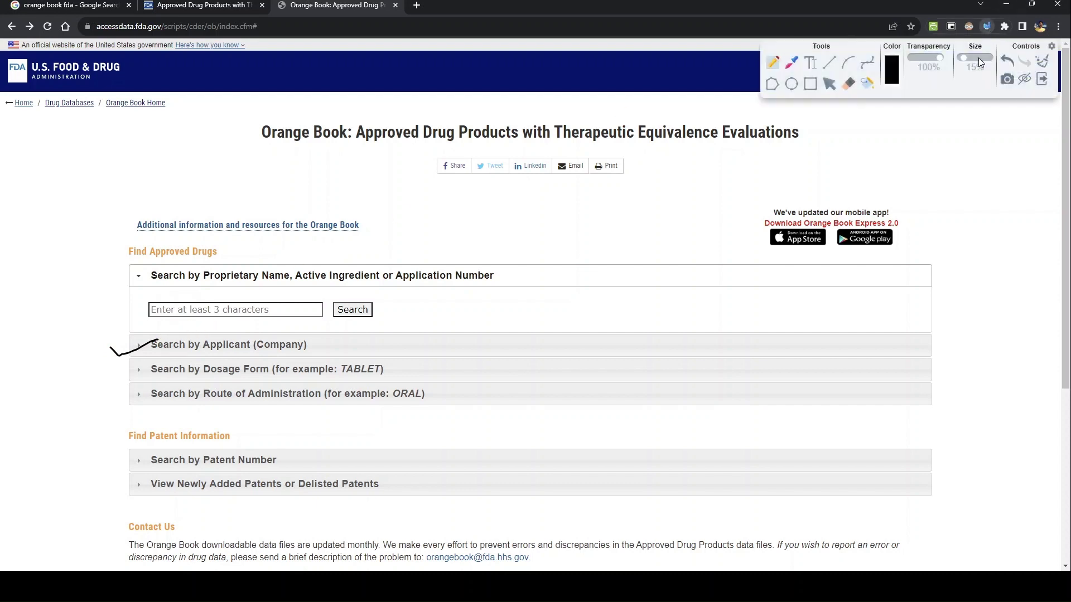
click(1042, 79)
Search by Applicant (Company) for 'sandoz'
click(205, 347)
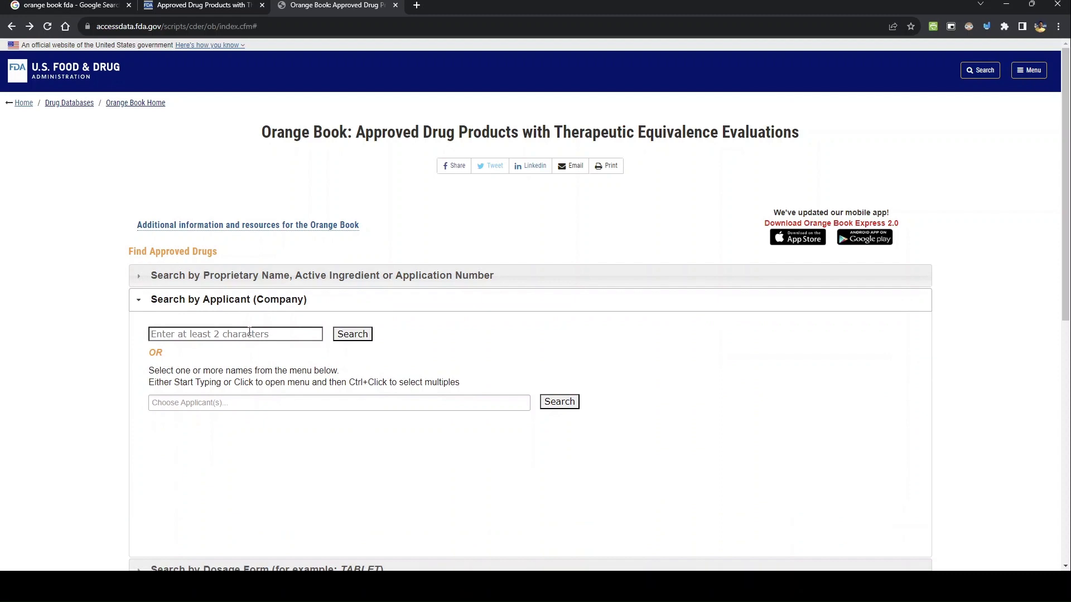
click(241, 337)
text(sandoz)
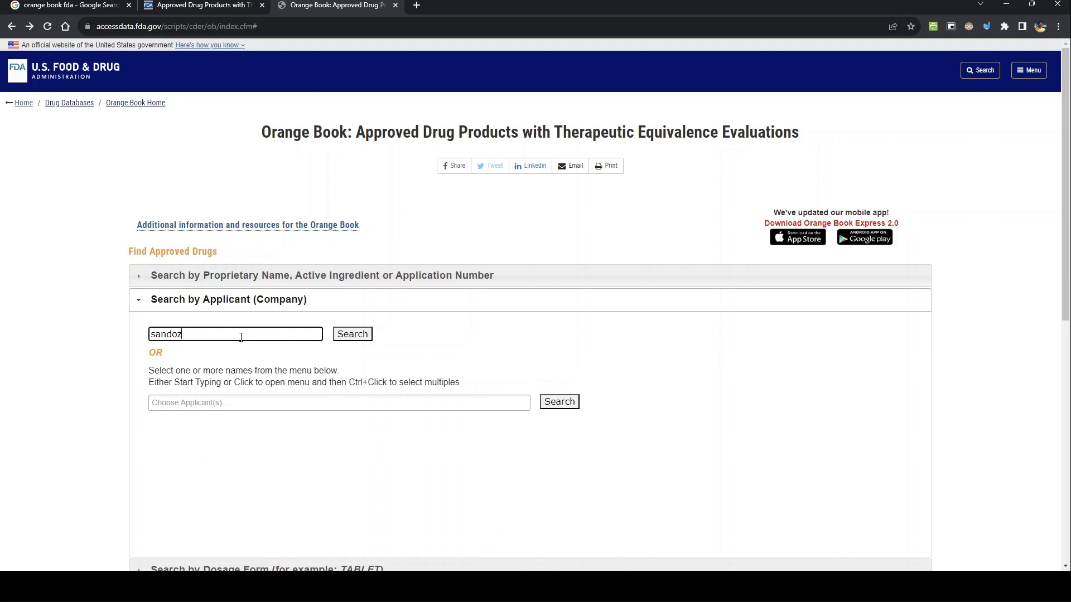
key(Return)
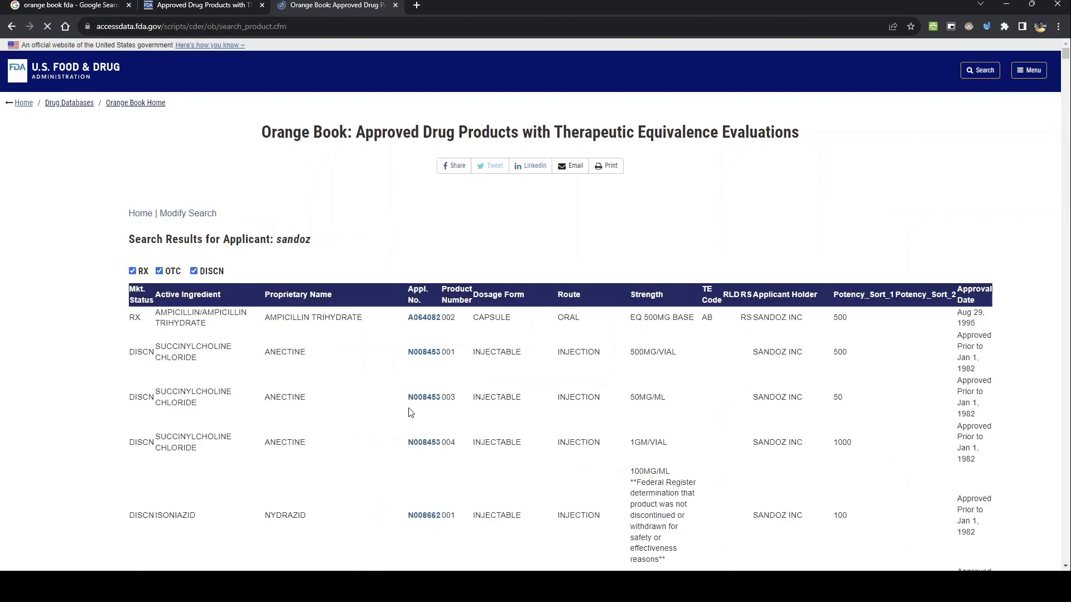
Circle the Applicant Holder heading and trace a line down the Sandoz applicant rows
scroll(410, 381, down, 2)
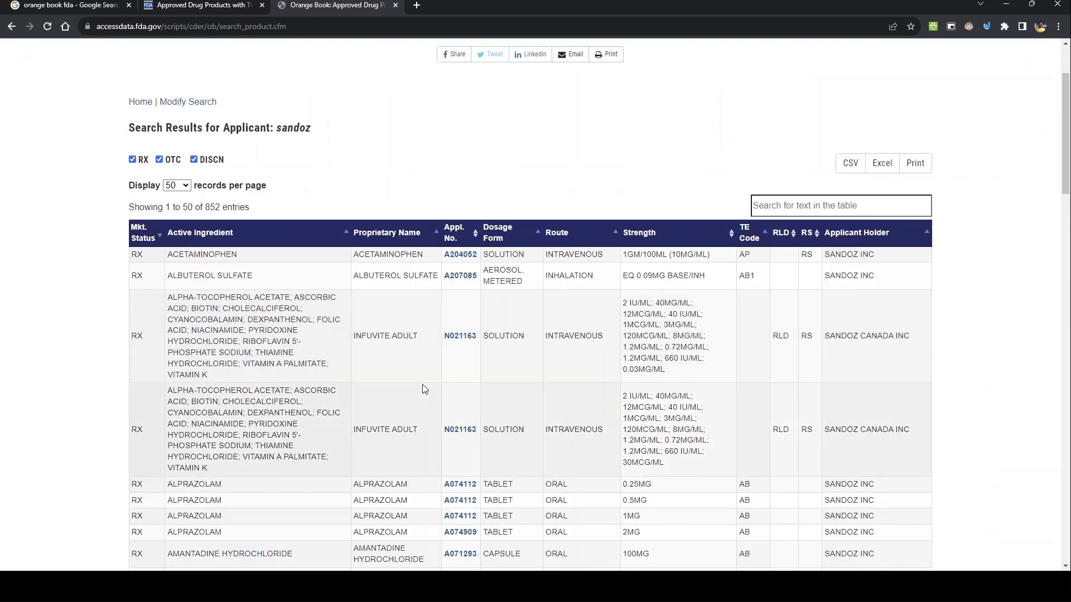
scroll(453, 314, up, 2)
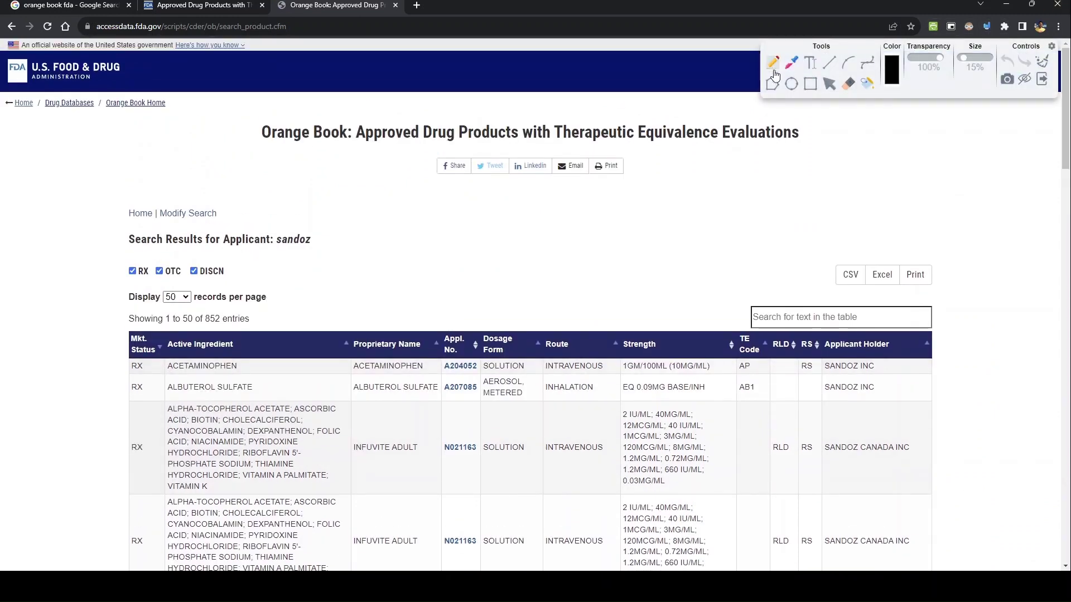
click(1025, 79)
scroll(443, 286, down, 3)
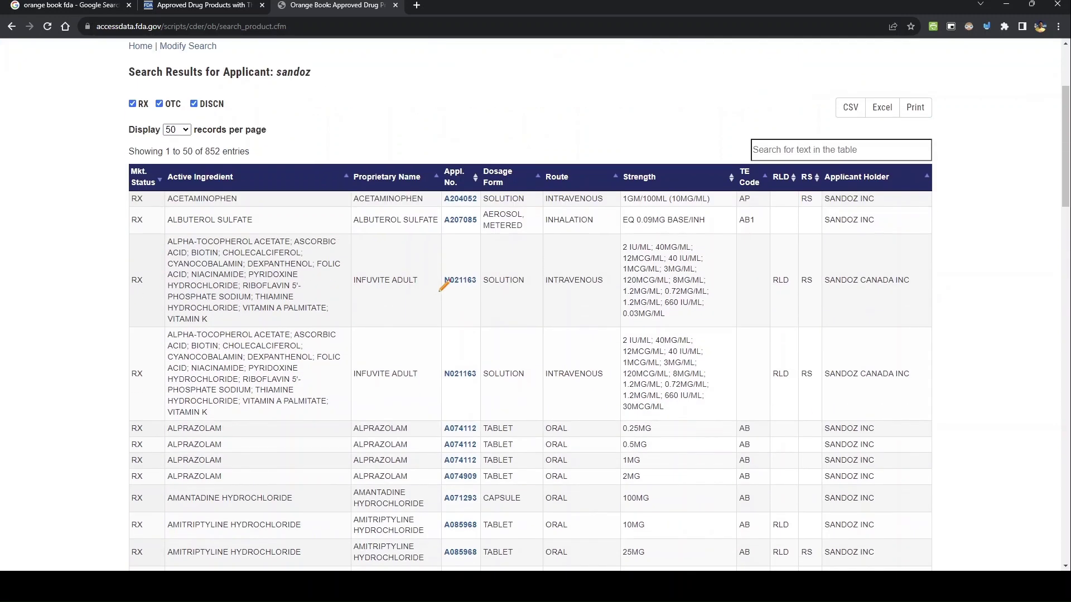
mouse_move(890, 162)
mouse_down()
mouse_move(861, 155)
mouse_move(814, 183)
mouse_move(895, 173)
mouse_move(888, 162)
mouse_up()
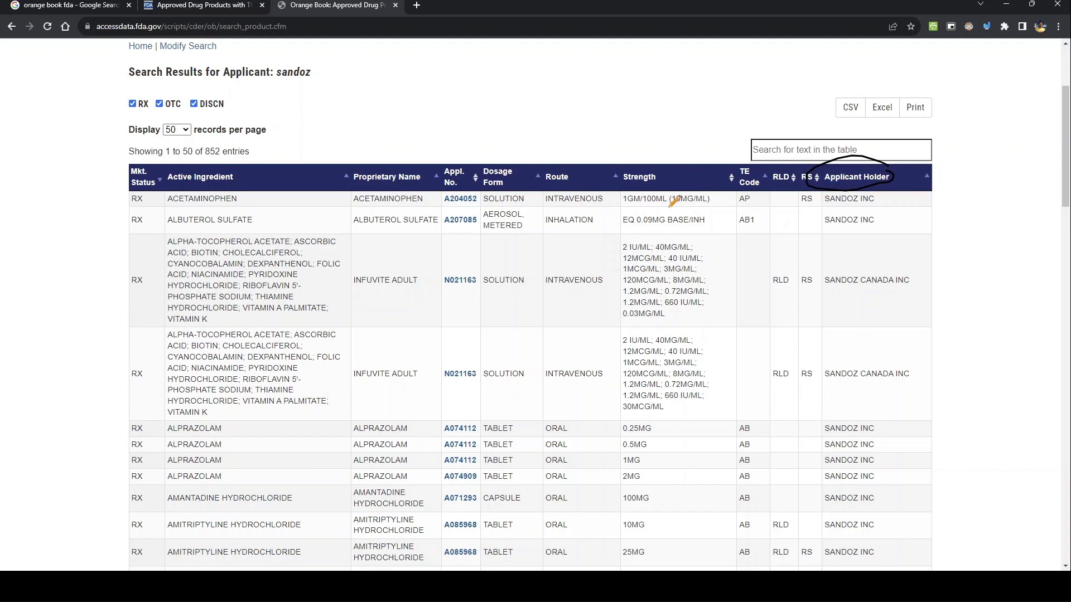
drag(909, 202, 925, 315)
mouse_move(923, 361)
mouse_down()
mouse_move(927, 518)
mouse_move(882, 552)
mouse_up()
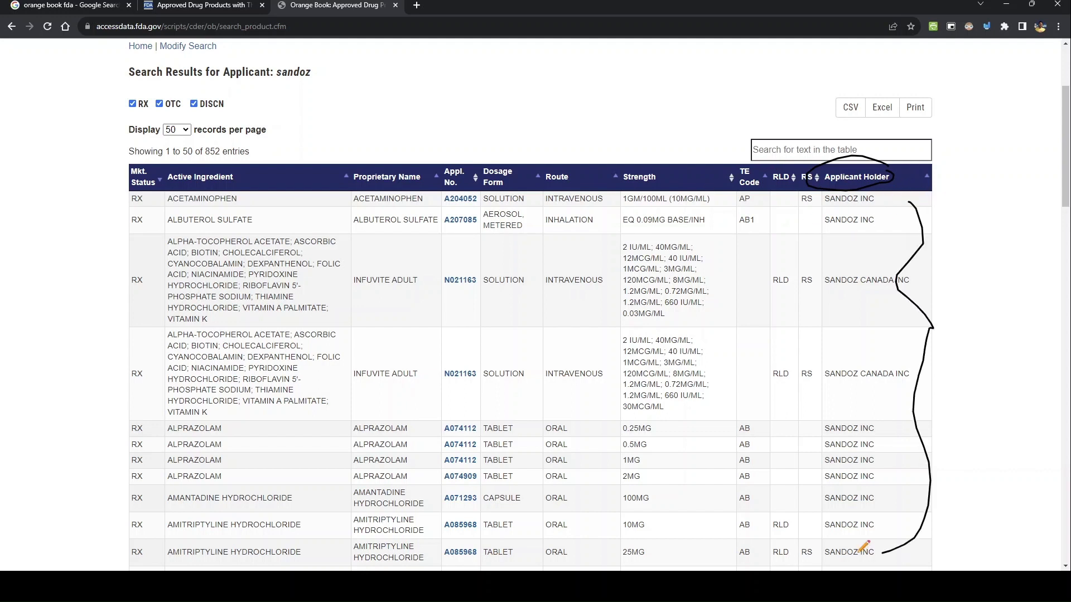
Circle Mkt. Status and Active Ingredient, and tick Proprietary Name, RLD and RS headings
scroll(877, 255, down, 1)
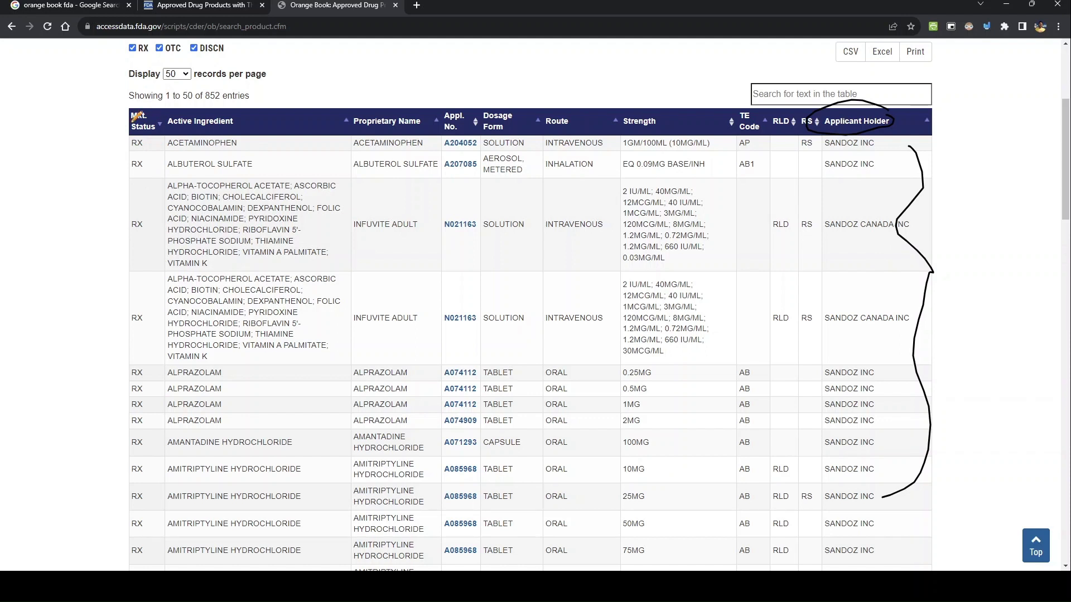
mouse_move(128, 110)
mouse_down()
mouse_move(161, 133)
mouse_move(146, 107)
mouse_up()
mouse_move(214, 93)
mouse_down()
mouse_move(174, 129)
mouse_move(252, 104)
mouse_up()
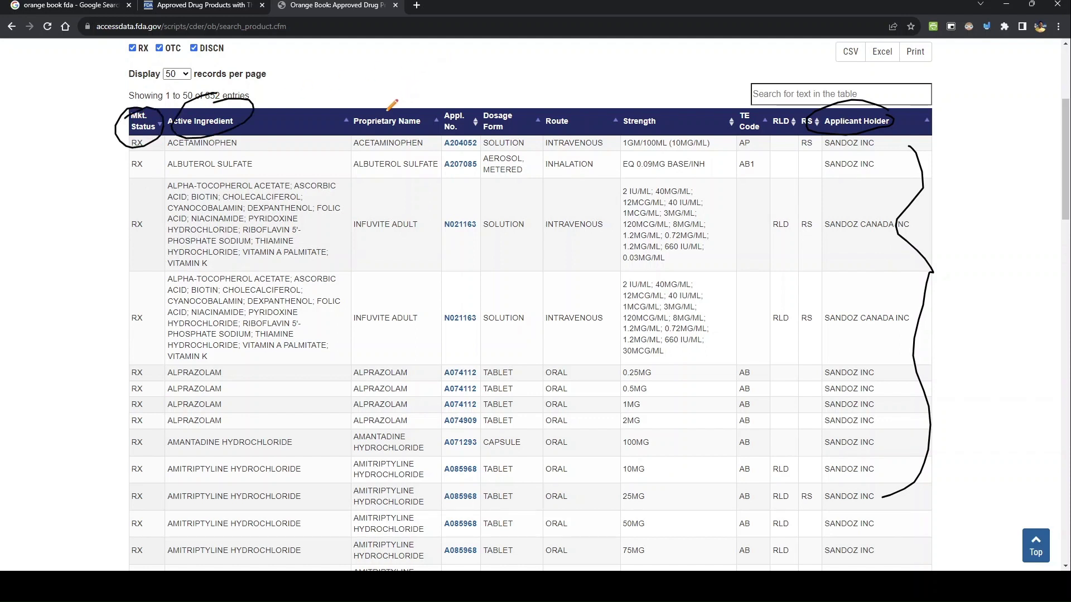
drag(382, 106, 661, 98)
drag(775, 106, 818, 101)
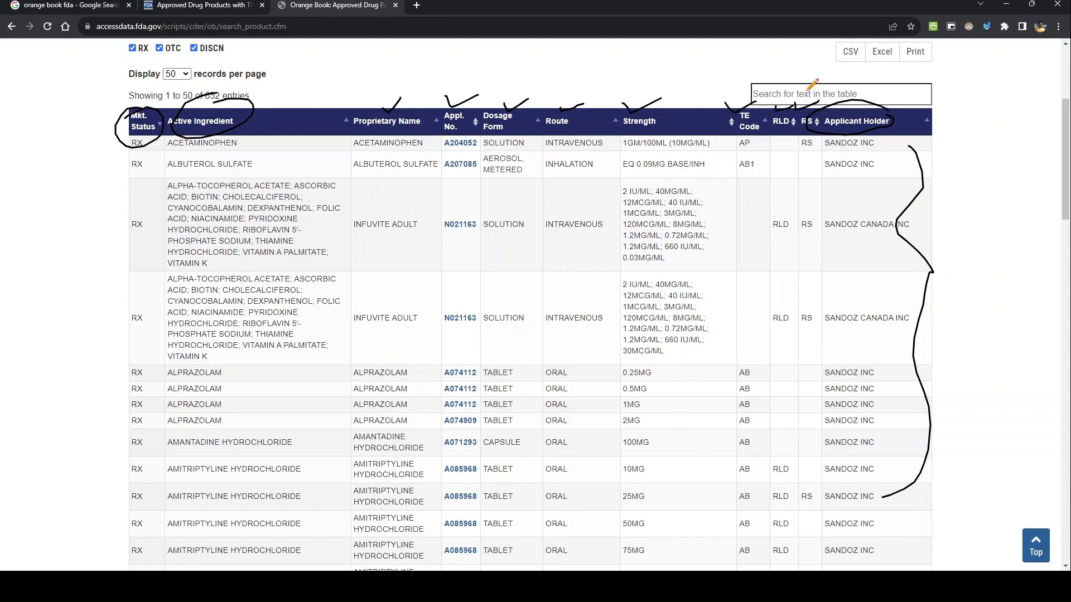
Scroll the 852 sandoz results, then clear the drawings and close the annotation tools
scroll(867, 321, down, 4)
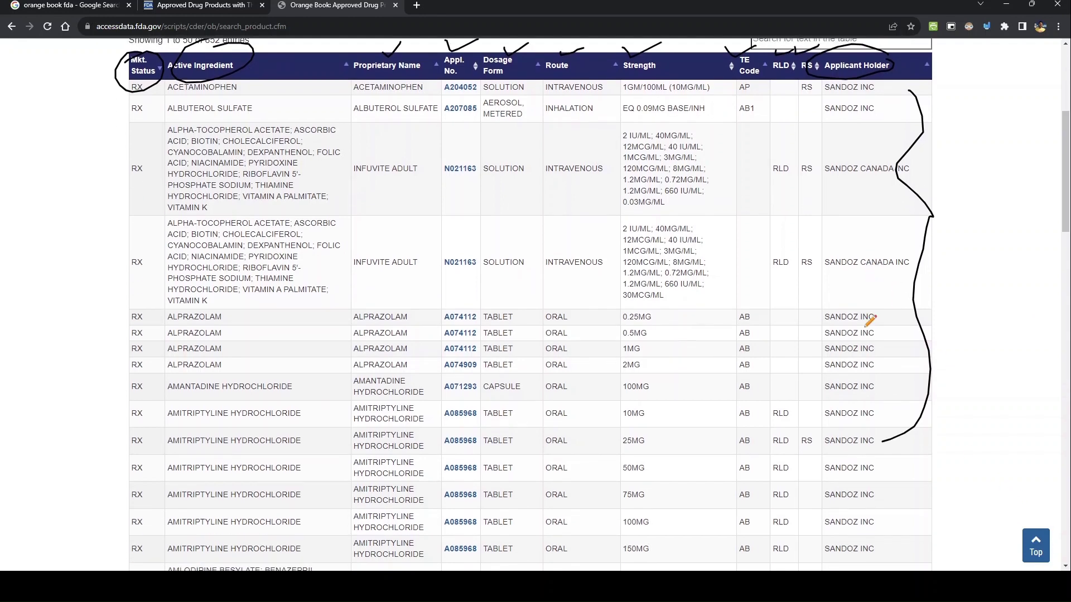
scroll(870, 325, down, 5)
scroll(870, 325, up, 4)
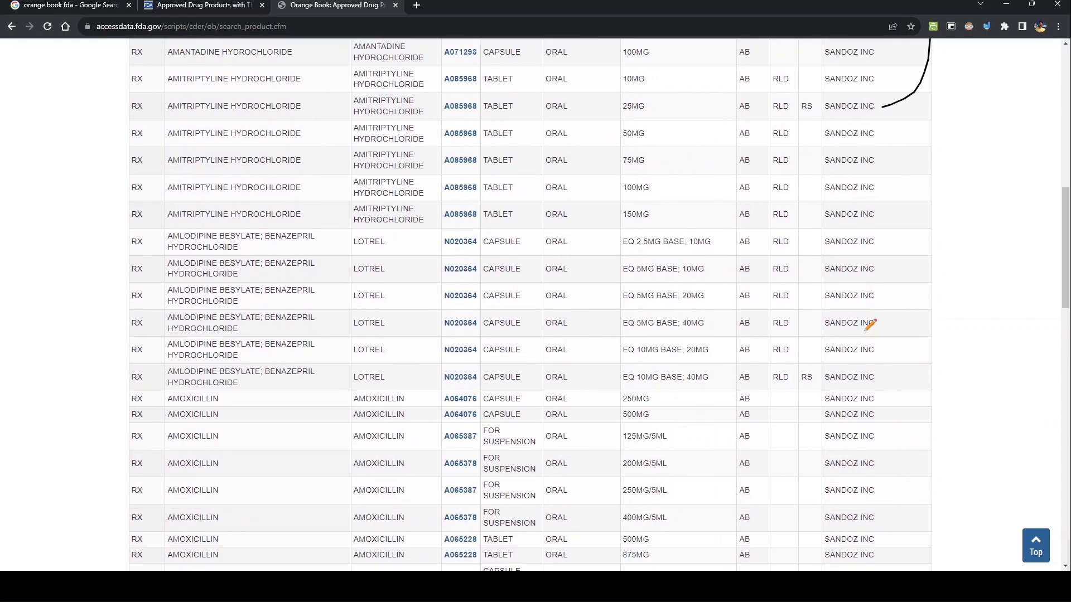
scroll(869, 325, up, 7)
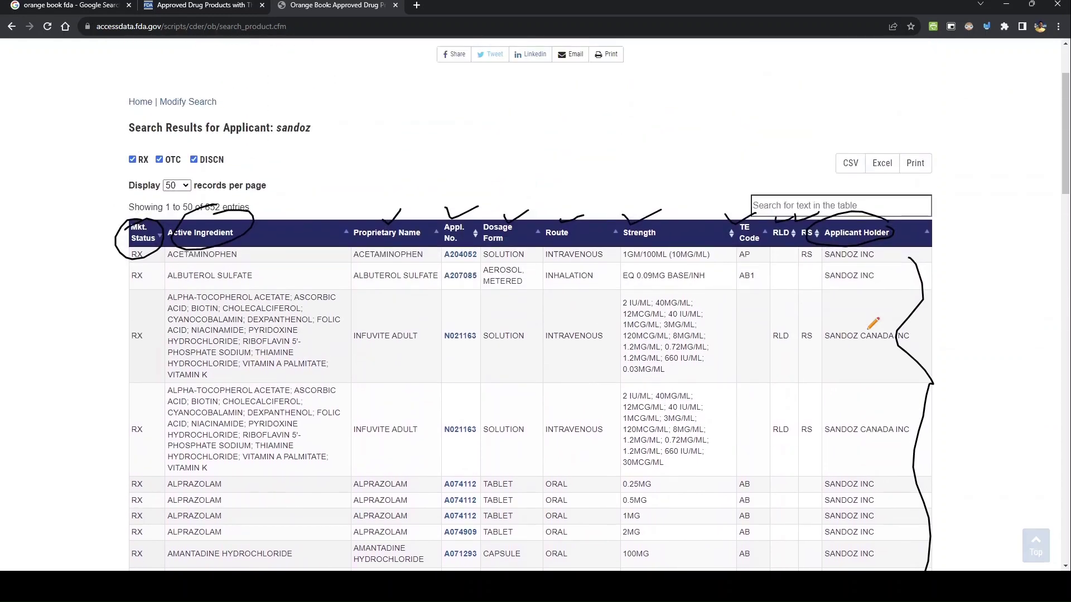
scroll(886, 300, up, 1)
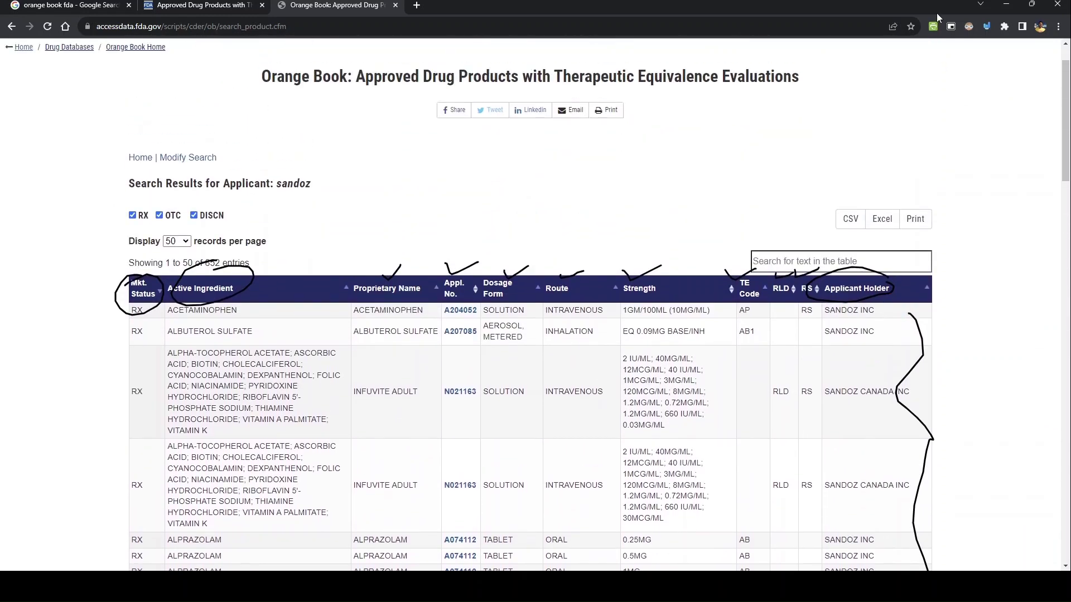
click(987, 28)
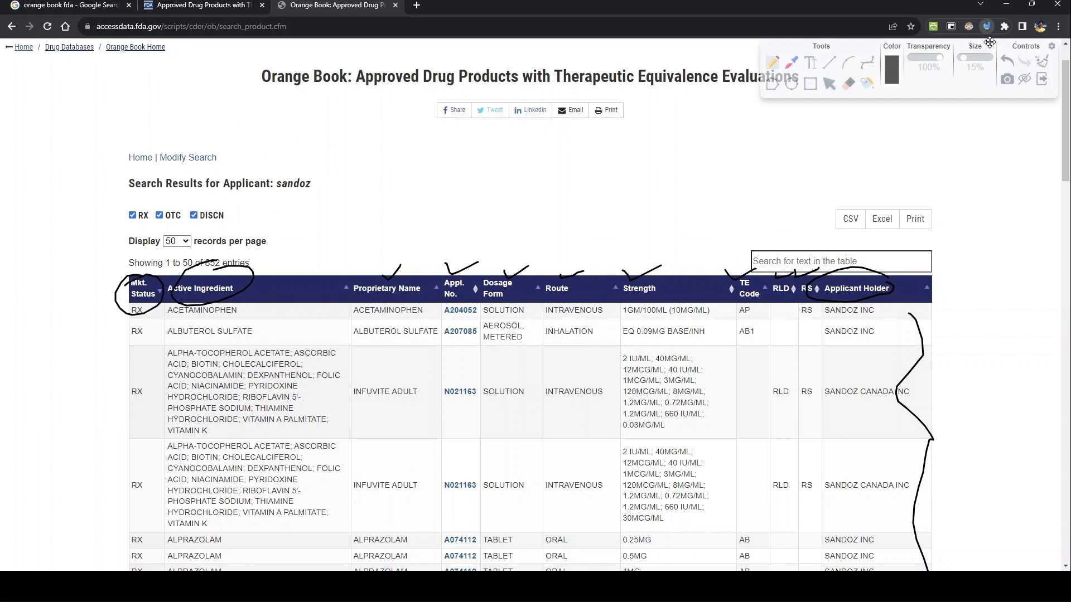
click(1042, 61)
click(1042, 81)
Back on the search page, expand the Dosage Form and Route search options
click(10, 27)
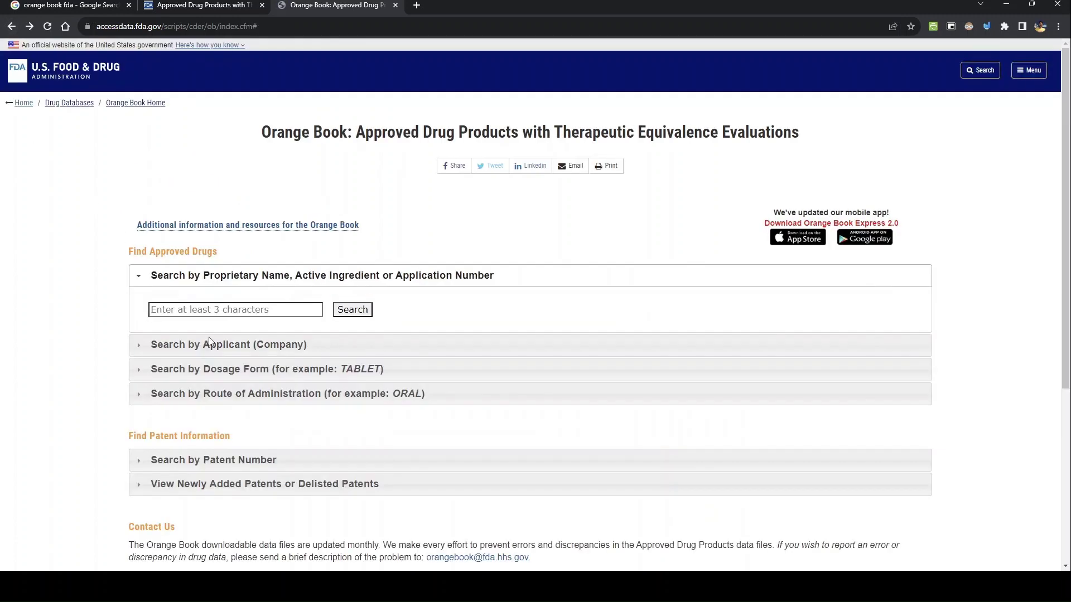
click(188, 371)
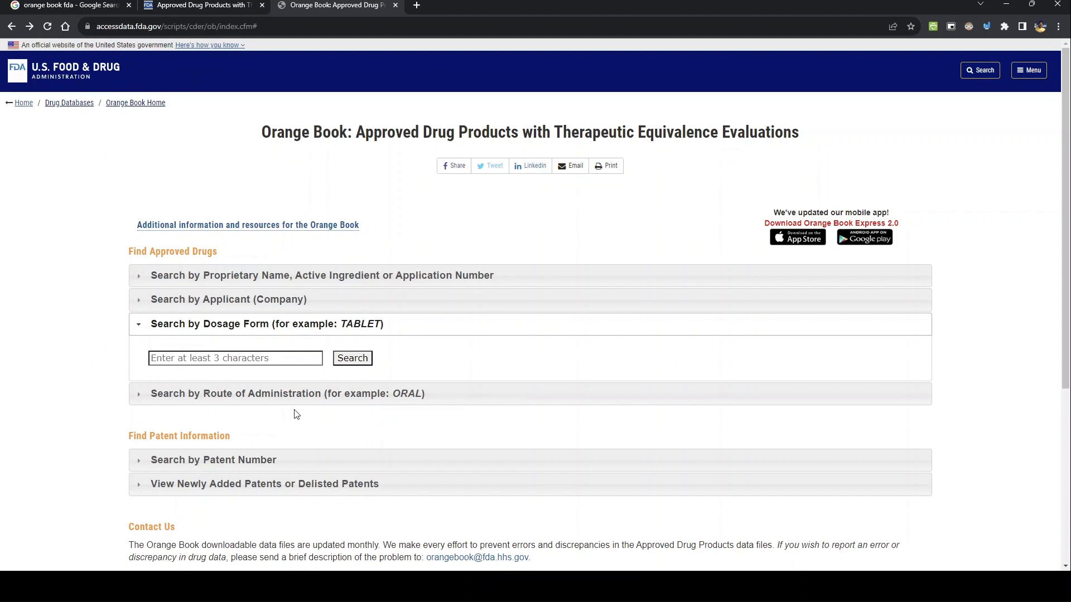
click(272, 394)
scroll(120, 396, down, 3)
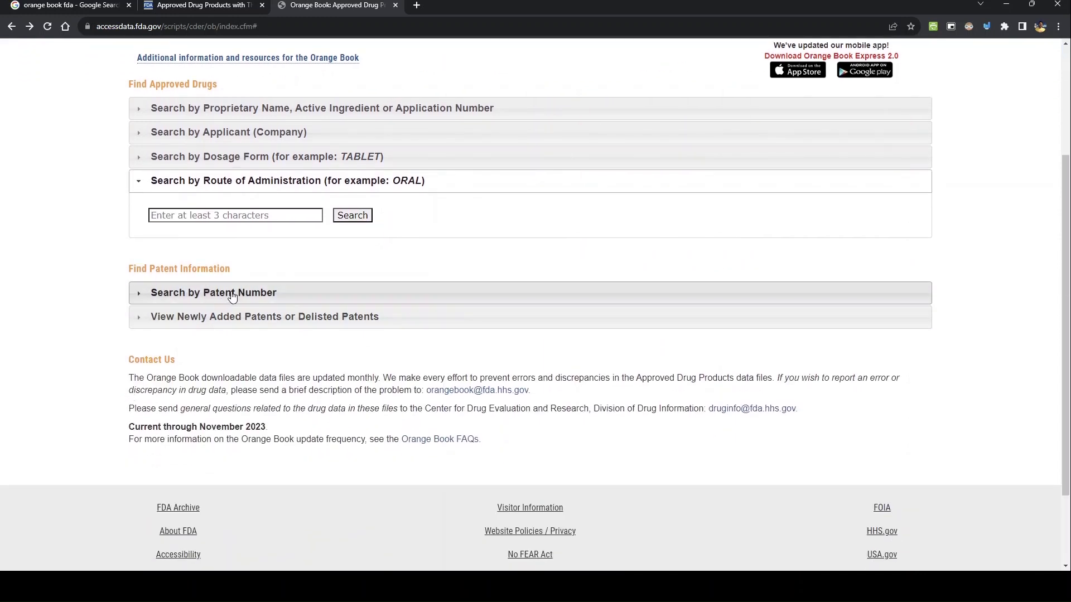
Expand Patent Number and Newly Added/Delisted Patents, then open the Newly Added Patents list
click(212, 294)
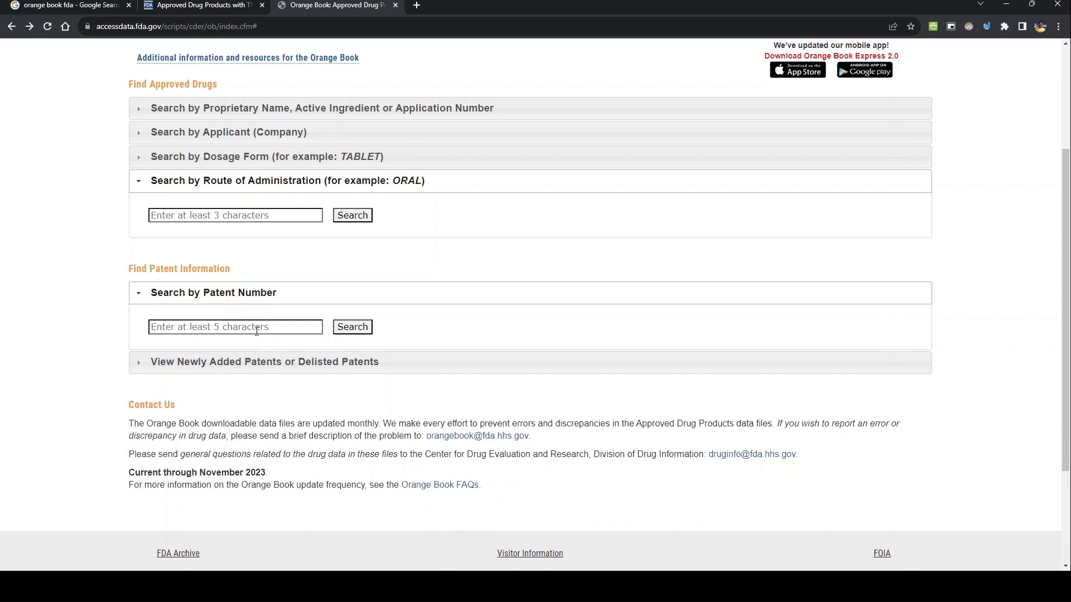
click(191, 362)
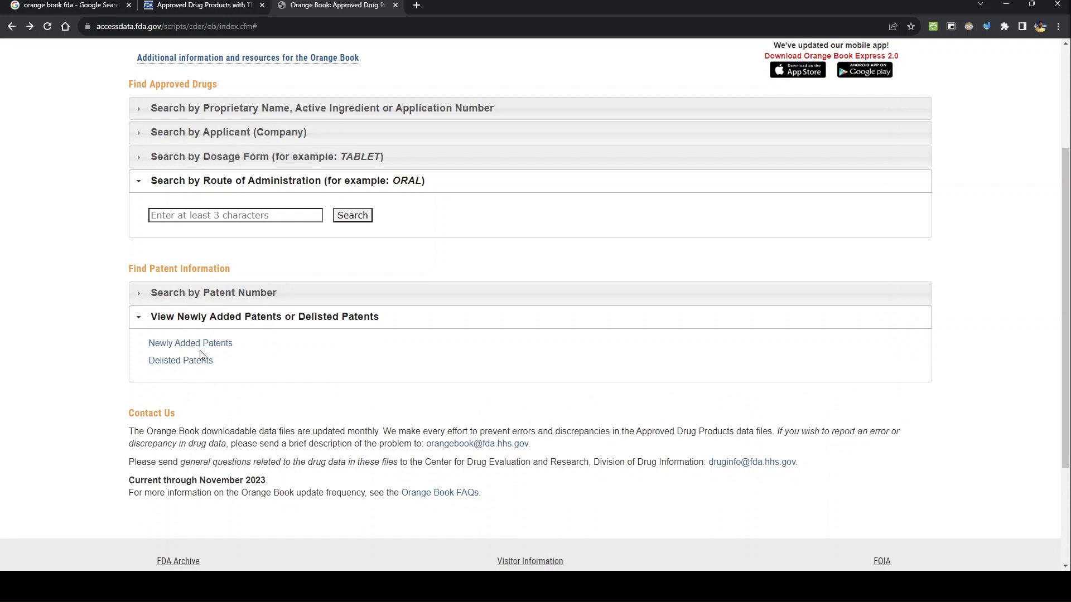
click(193, 346)
Scroll through the 257 Newly Added Patents entries, then go back to the search page
scroll(376, 335, down, 5)
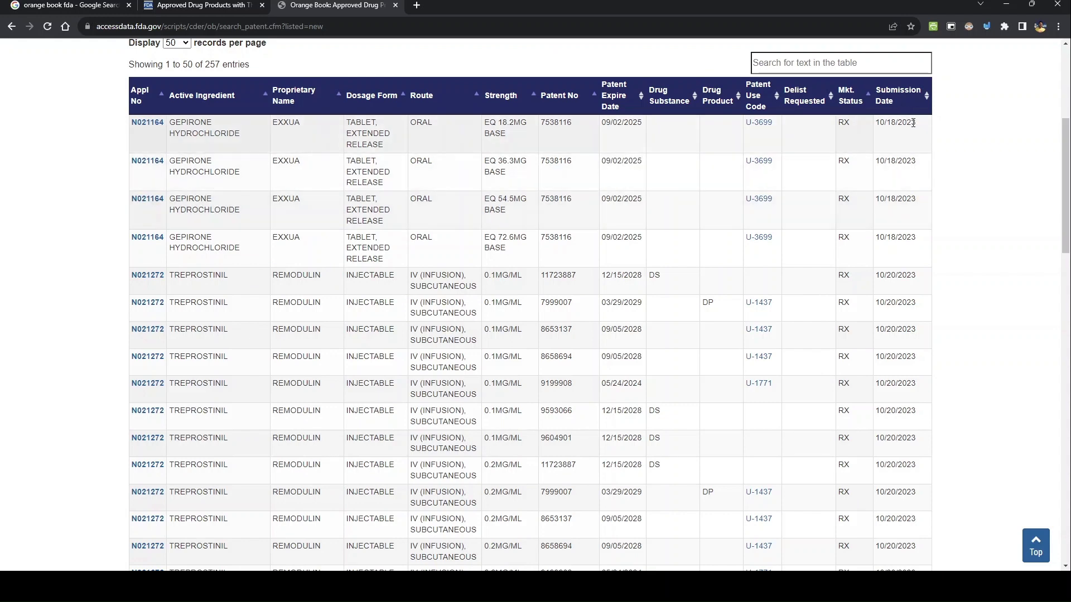
scroll(917, 295, down, 5)
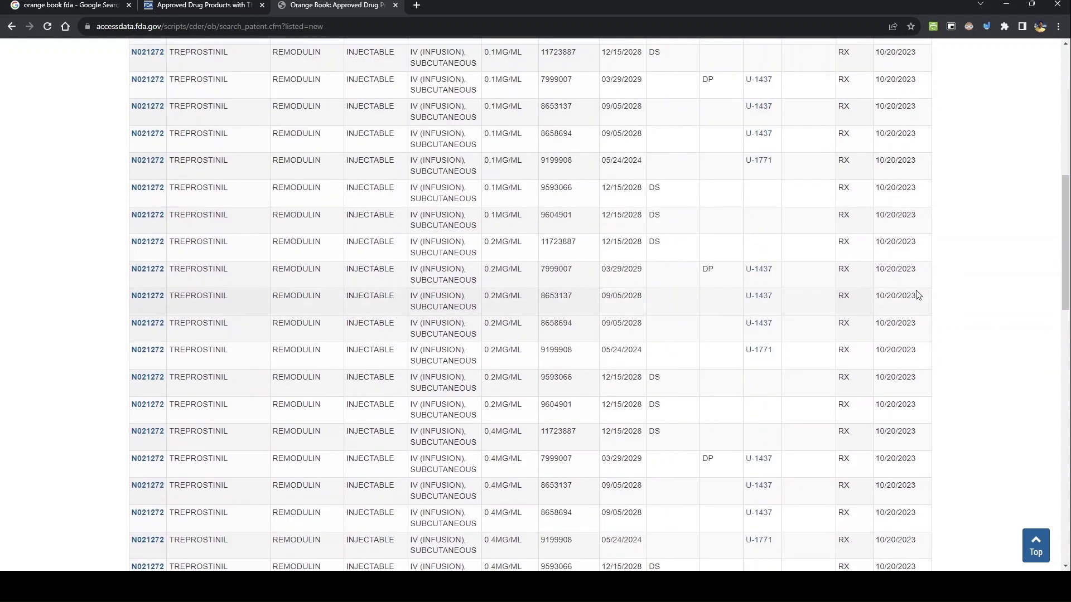
scroll(917, 295, down, 3)
scroll(917, 295, up, 15)
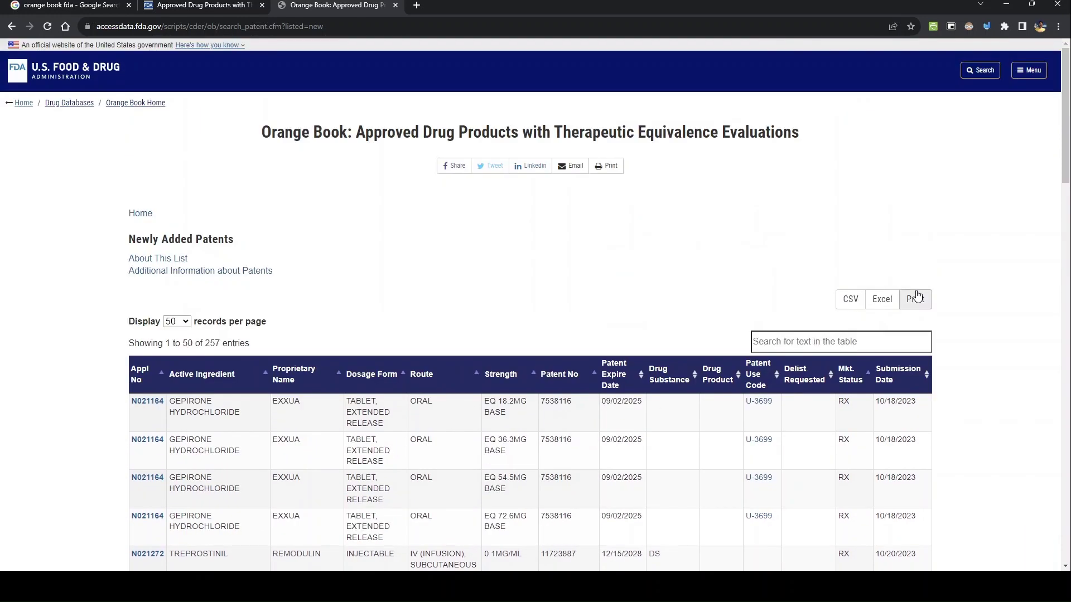
scroll(917, 295, down, 2)
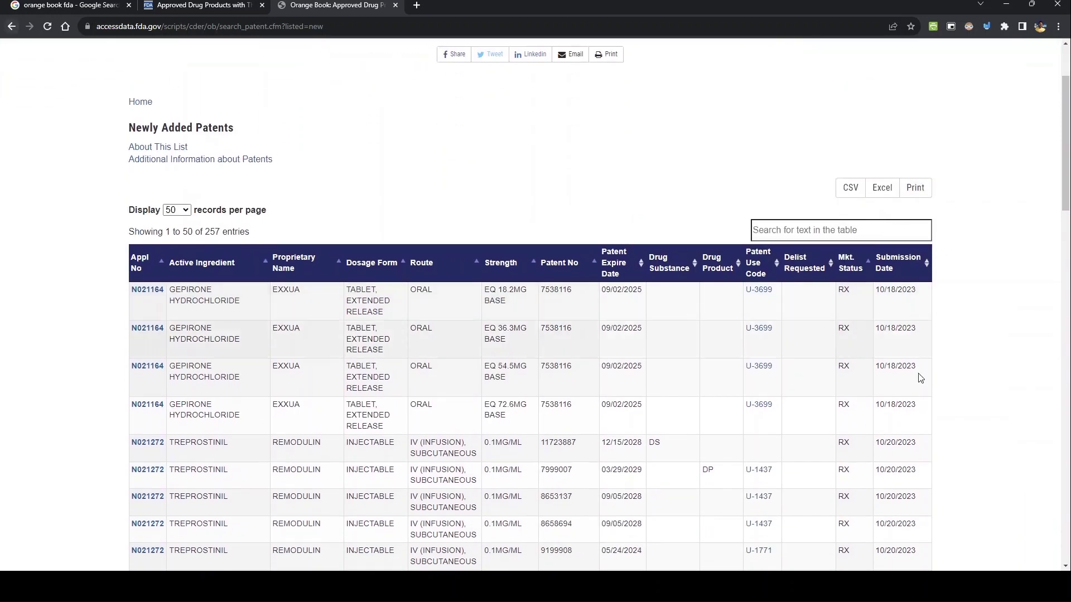
click(11, 26)
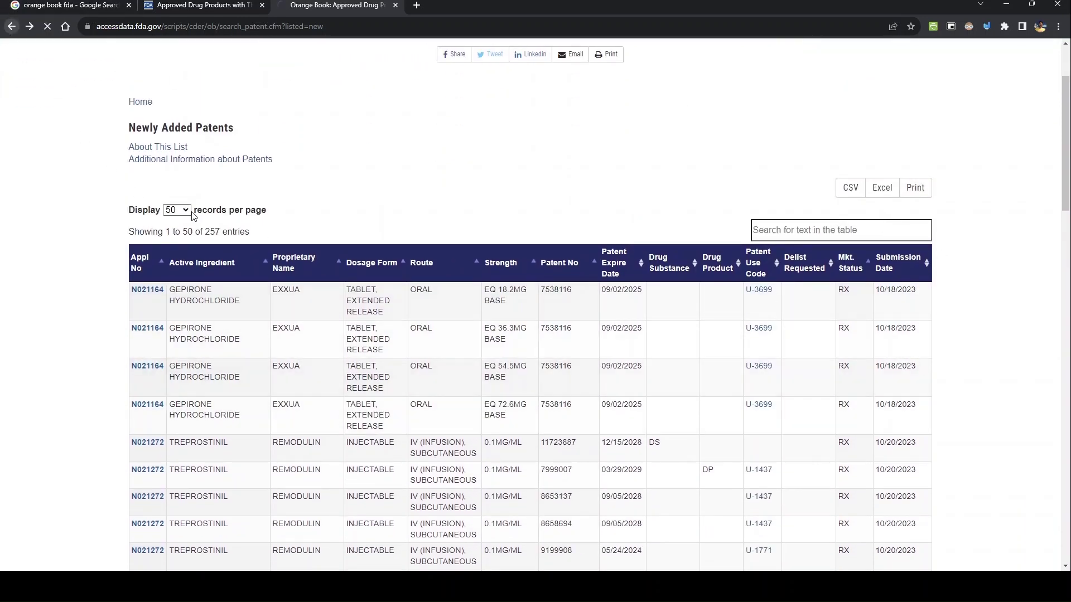
Open the Delisted Patents list from the newly added and delisted patents section
scroll(195, 251, down, 10)
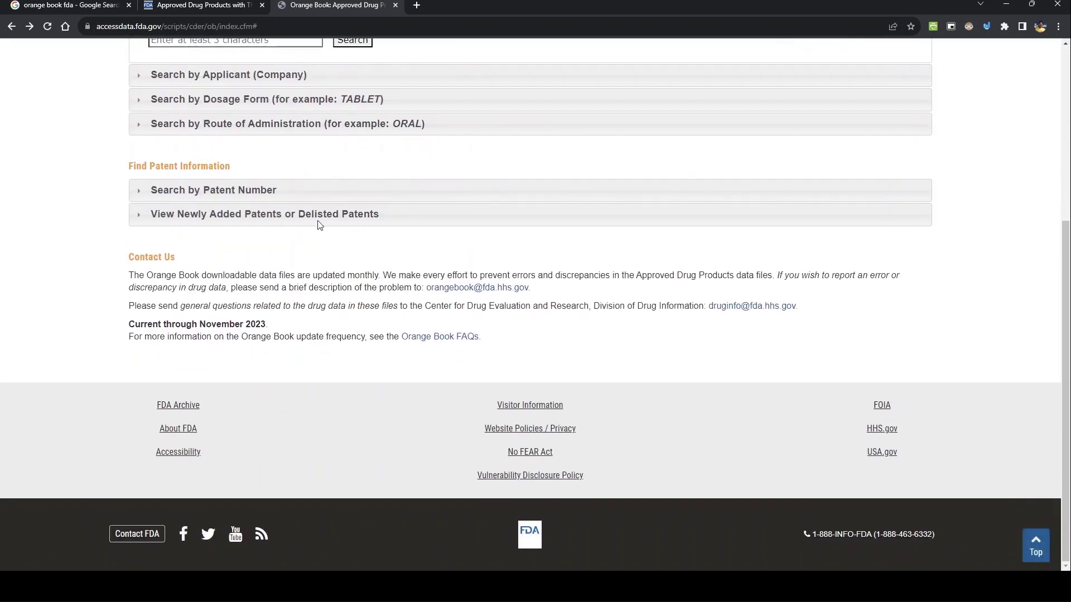
click(206, 216)
click(173, 261)
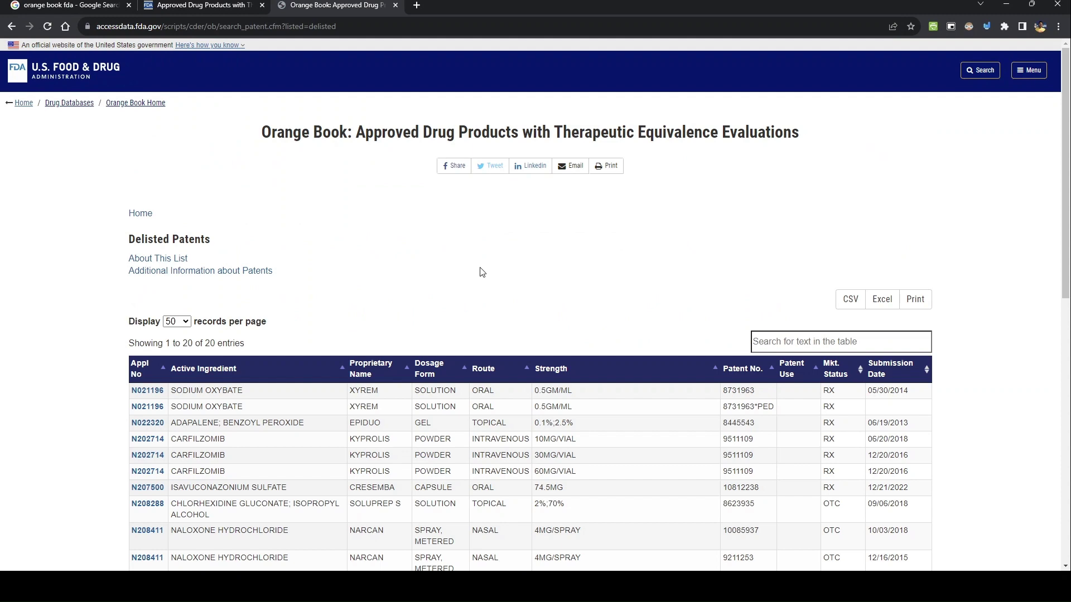
Scroll through the 20 delisted patent entries, then go back to the search page
scroll(481, 271, down, 2)
scroll(483, 272, down, 2)
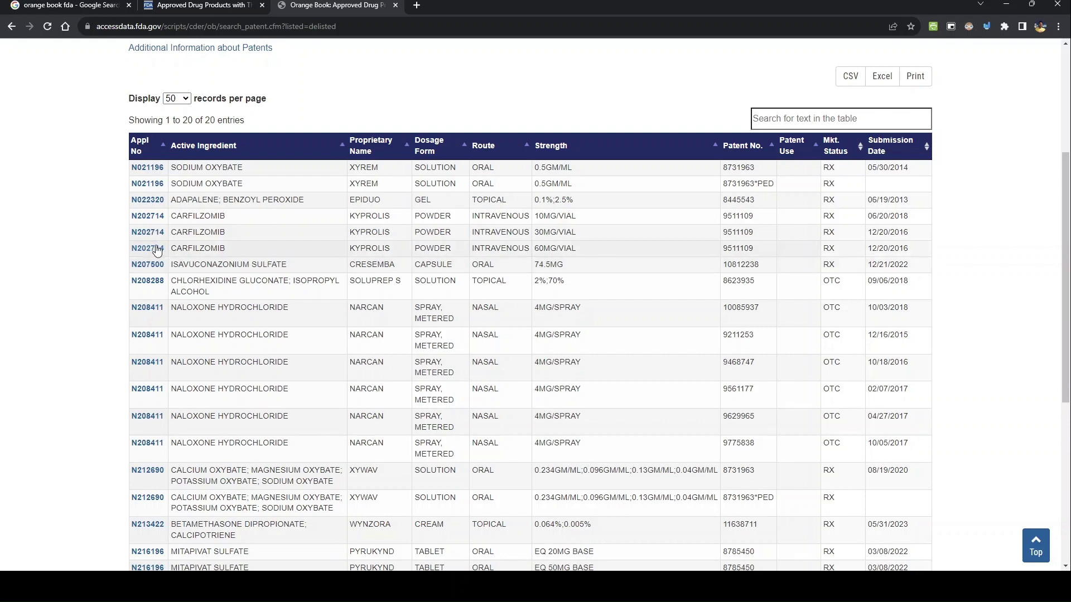
scroll(119, 270, up, 3)
click(9, 27)
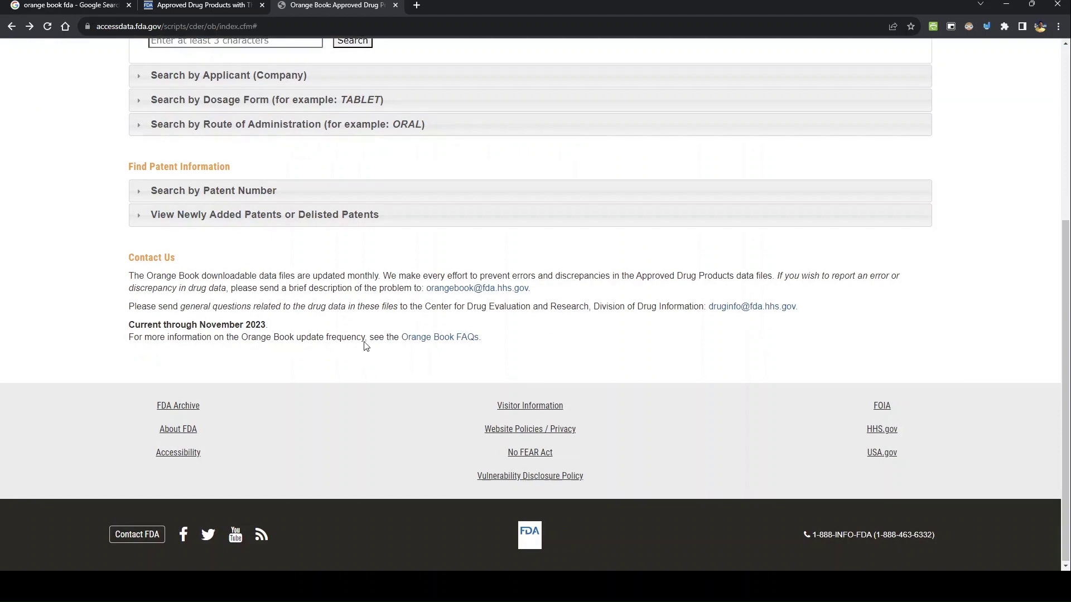
scroll(362, 349, up, 5)
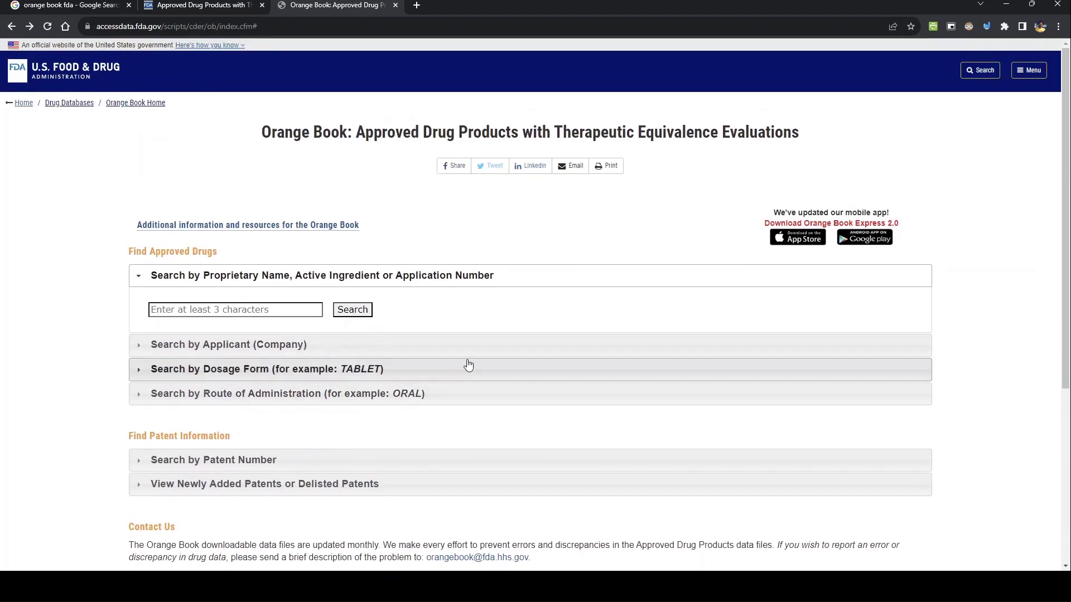